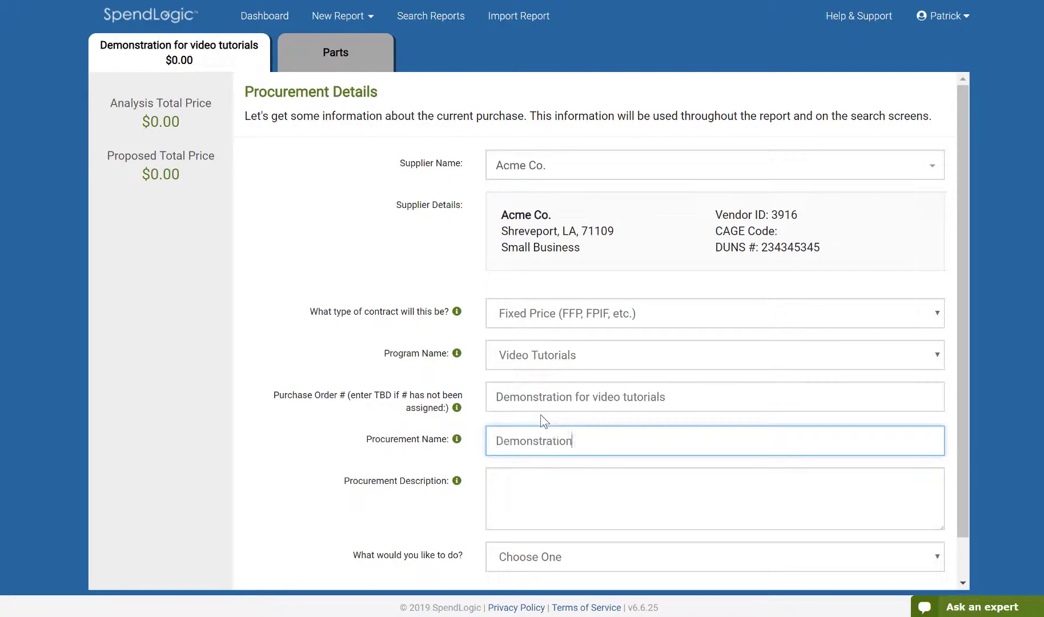
Enter Test as the procurement description, choose to write a competitive report, and continue to the part definitions
key("Tab")
type("Test")
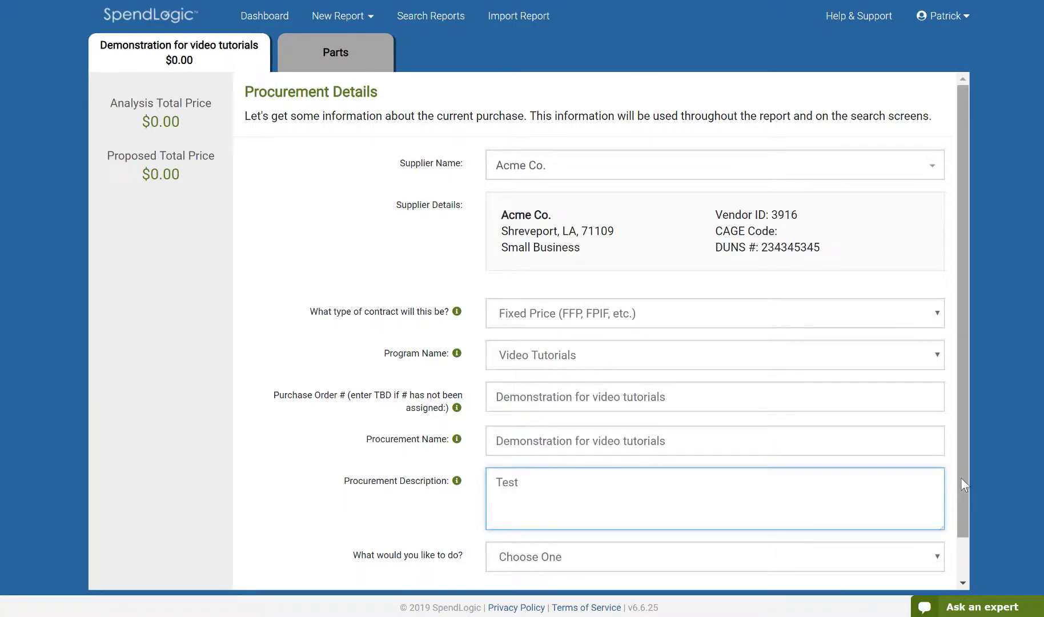
left_click_drag(960, 476, 958, 537)
left_click(937, 517)
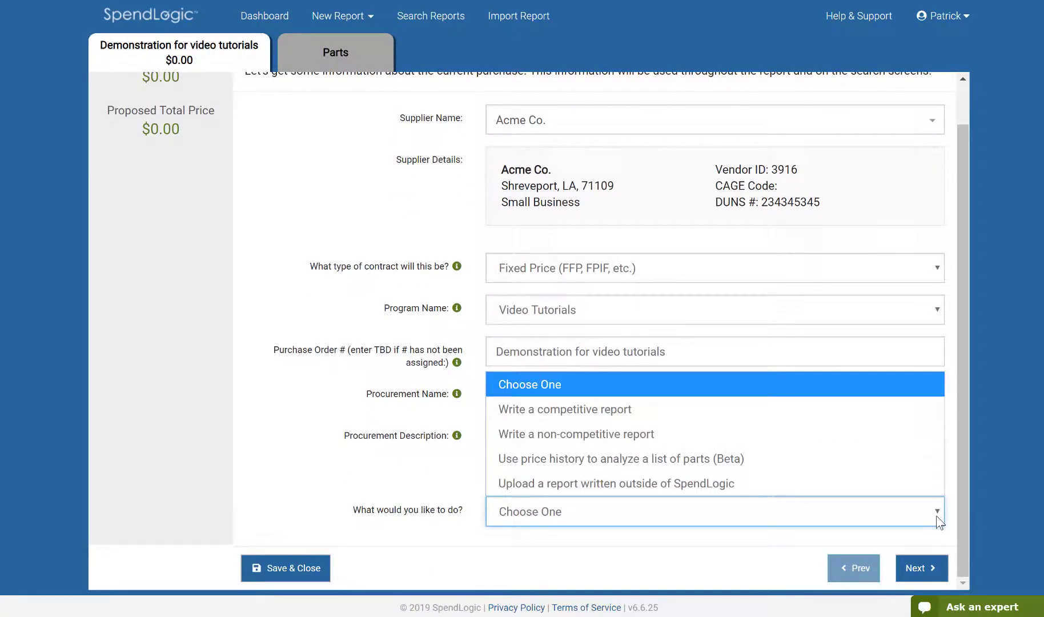
left_click(711, 419)
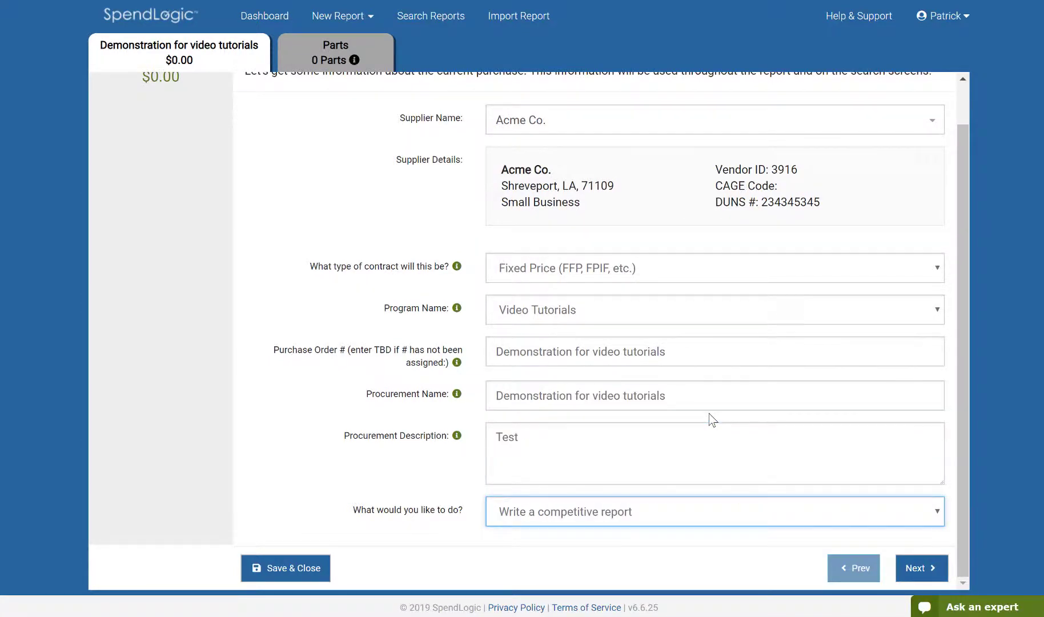
left_click(918, 583)
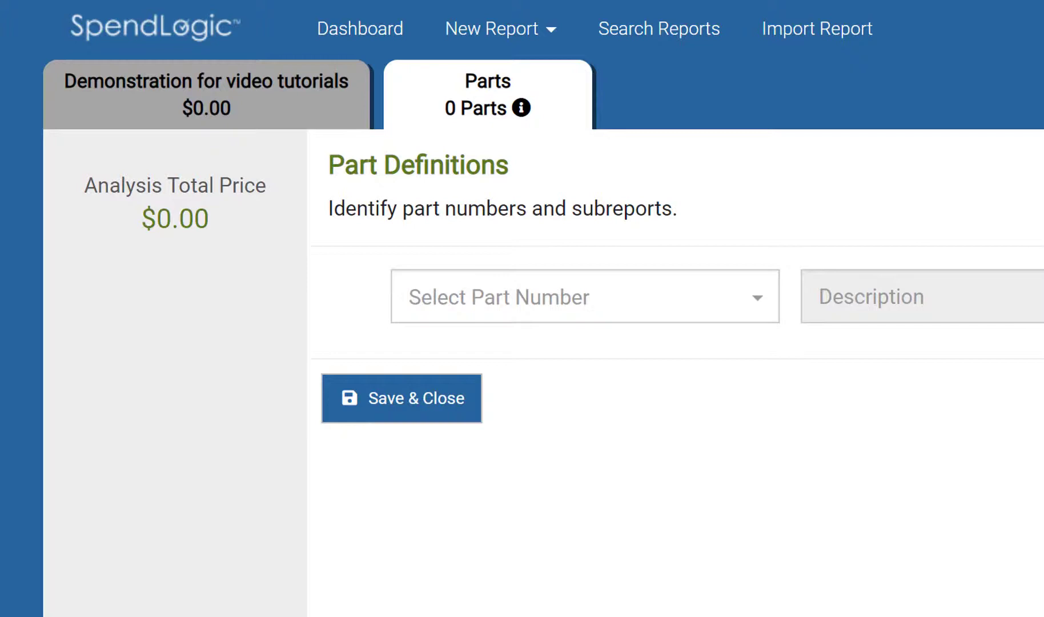
left_click(644, 297)
type("1")
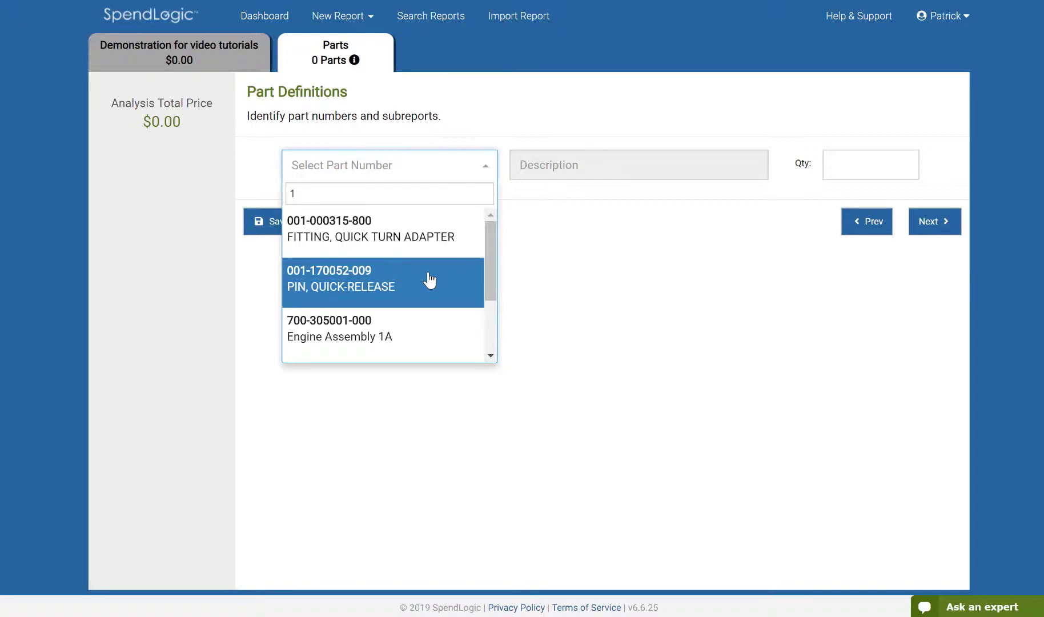
left_click(429, 279)
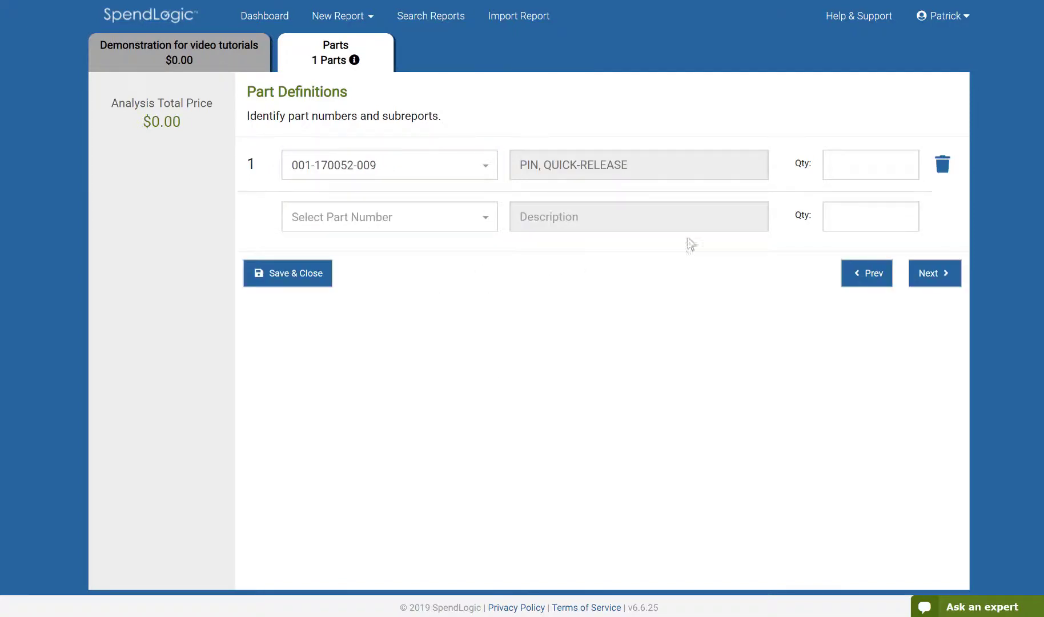
left_click(867, 168)
type("25")
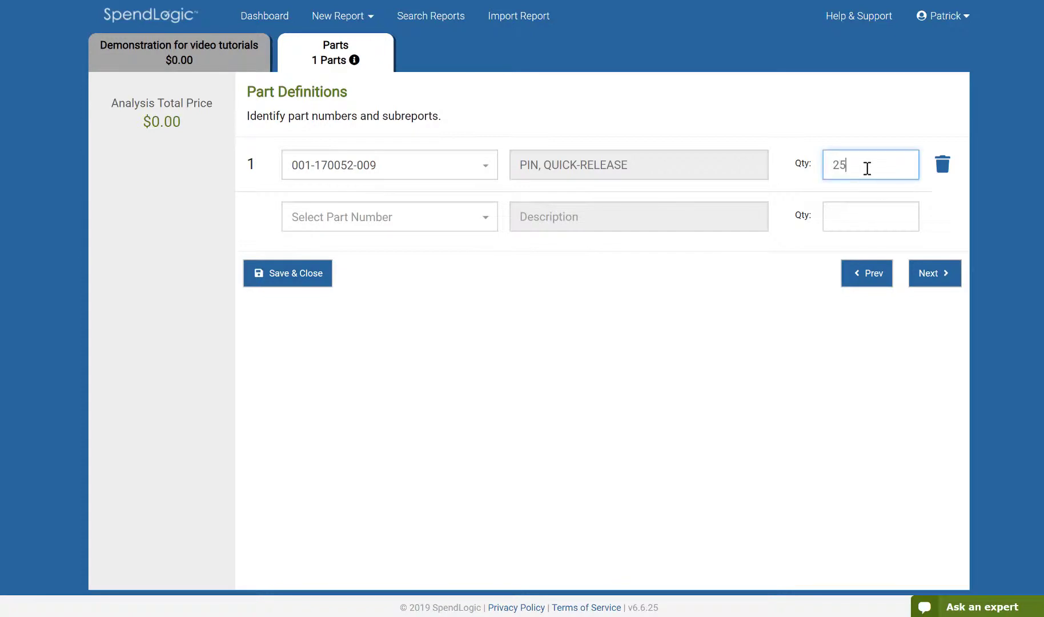
left_click(439, 217)
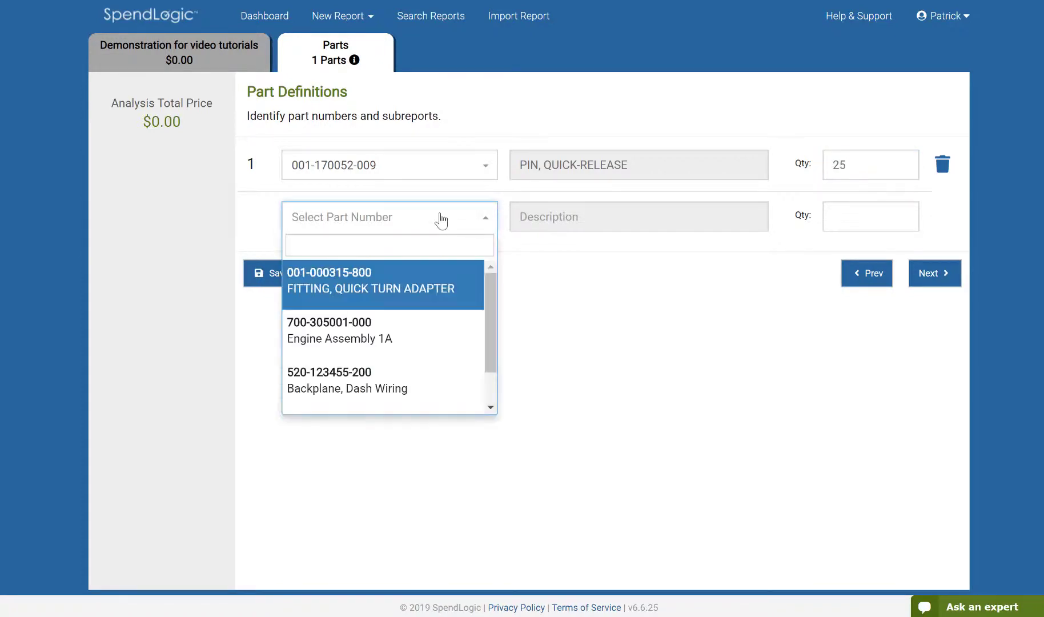
type("800")
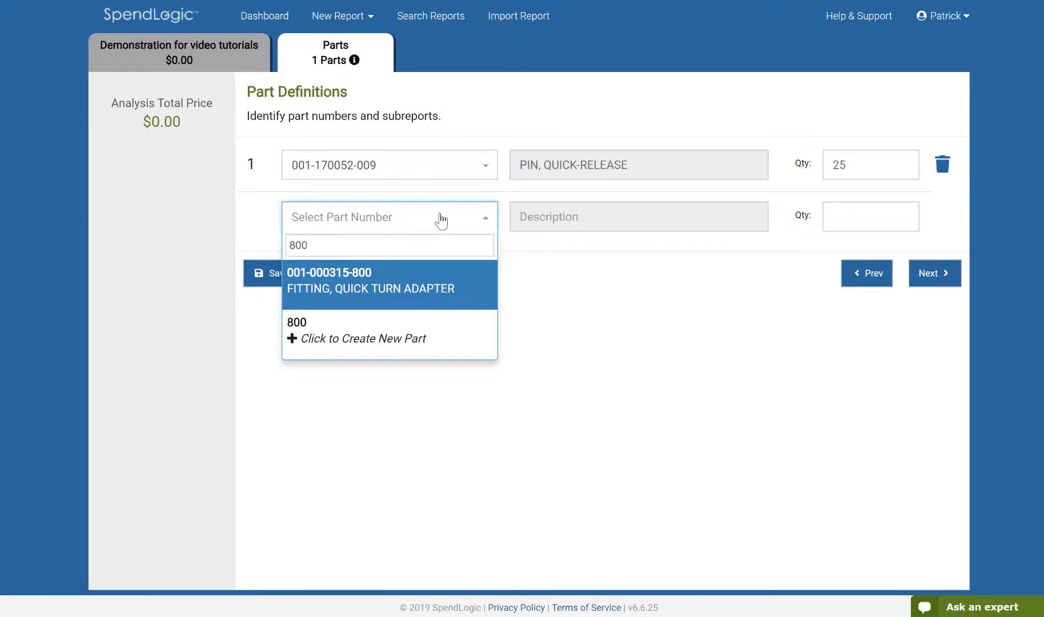
left_click(426, 290)
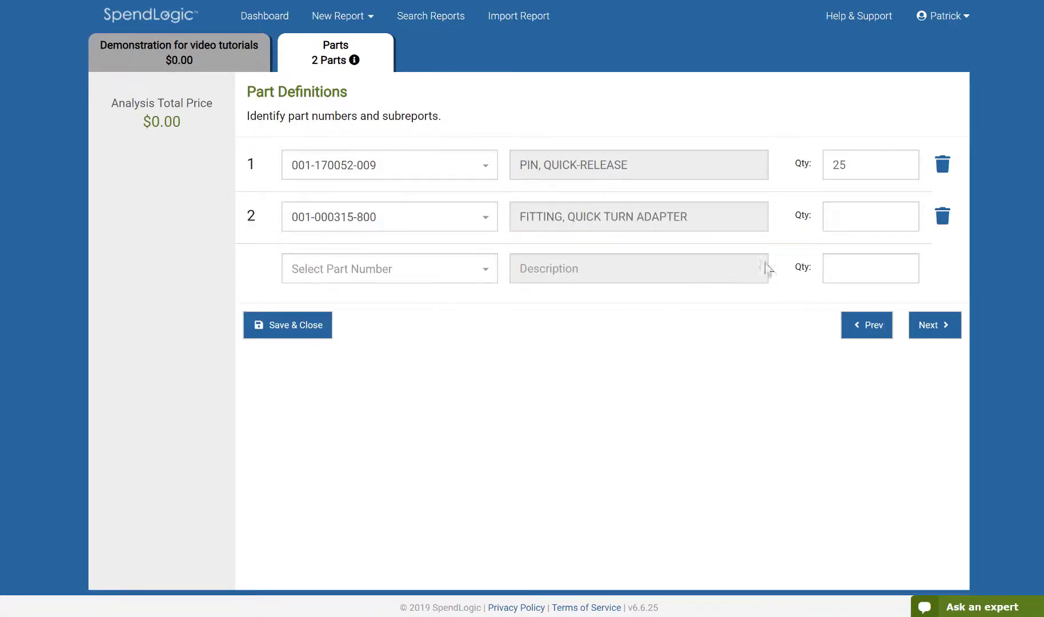
left_click(872, 222)
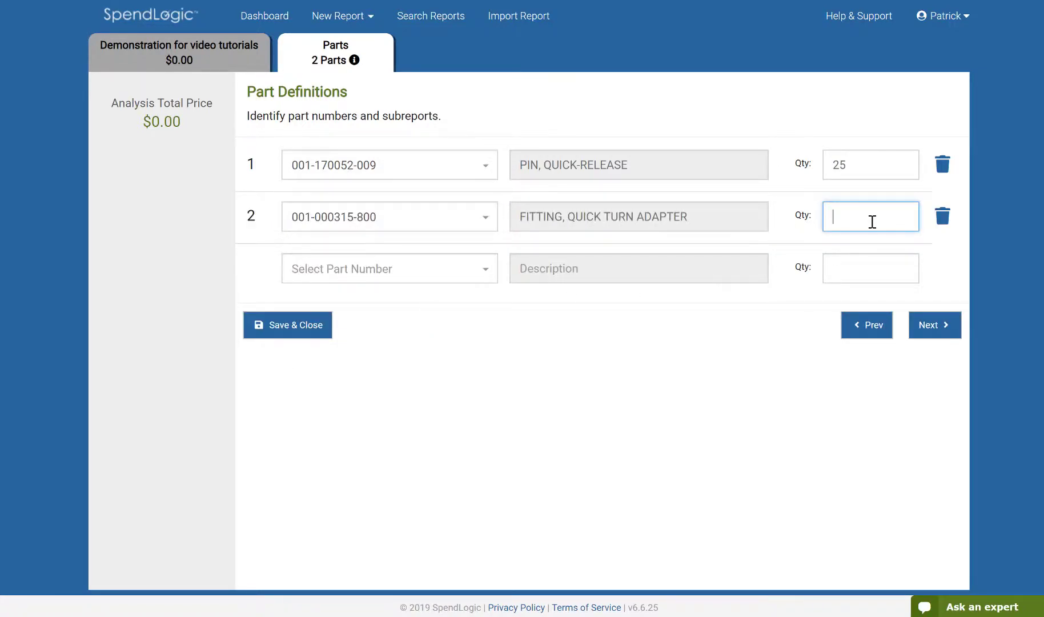
type("42")
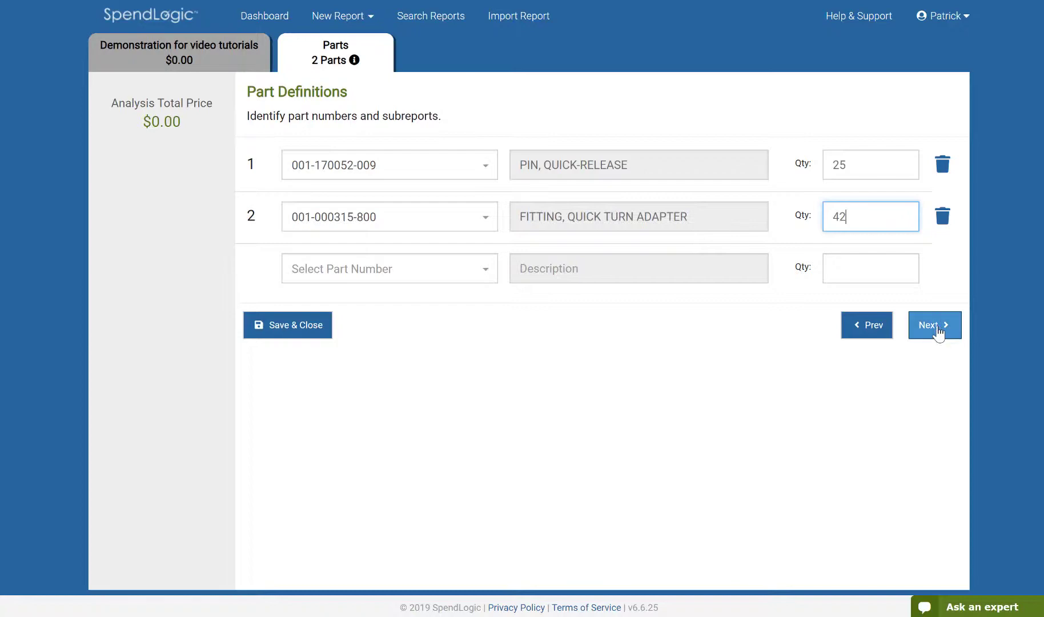
left_click(938, 332)
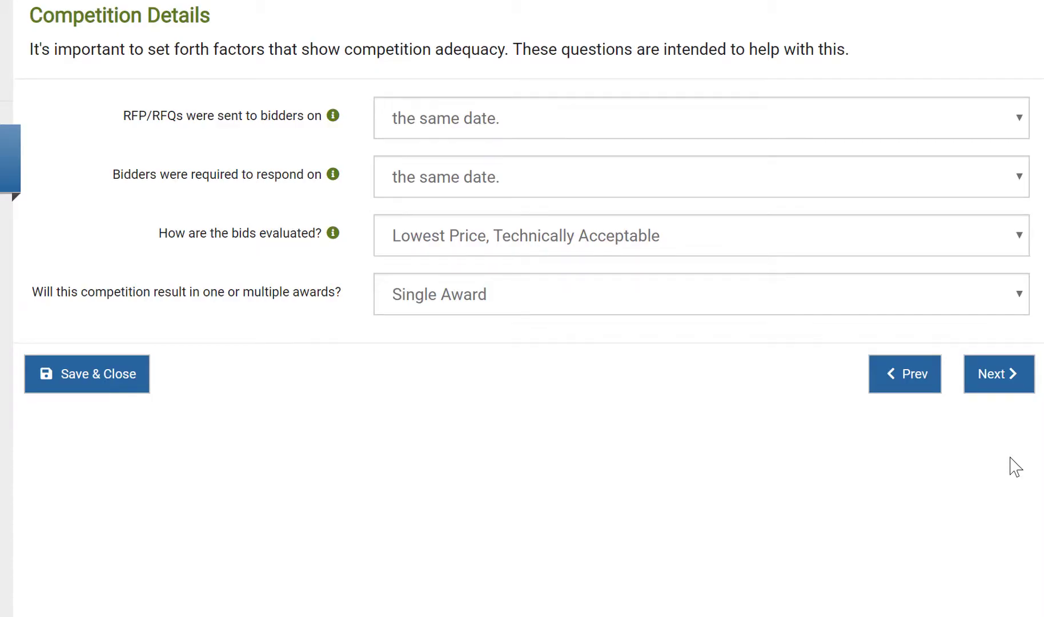
Review the date choices for when RFP/RFQs were sent and when bidders were required to respond
left_click(539, 134)
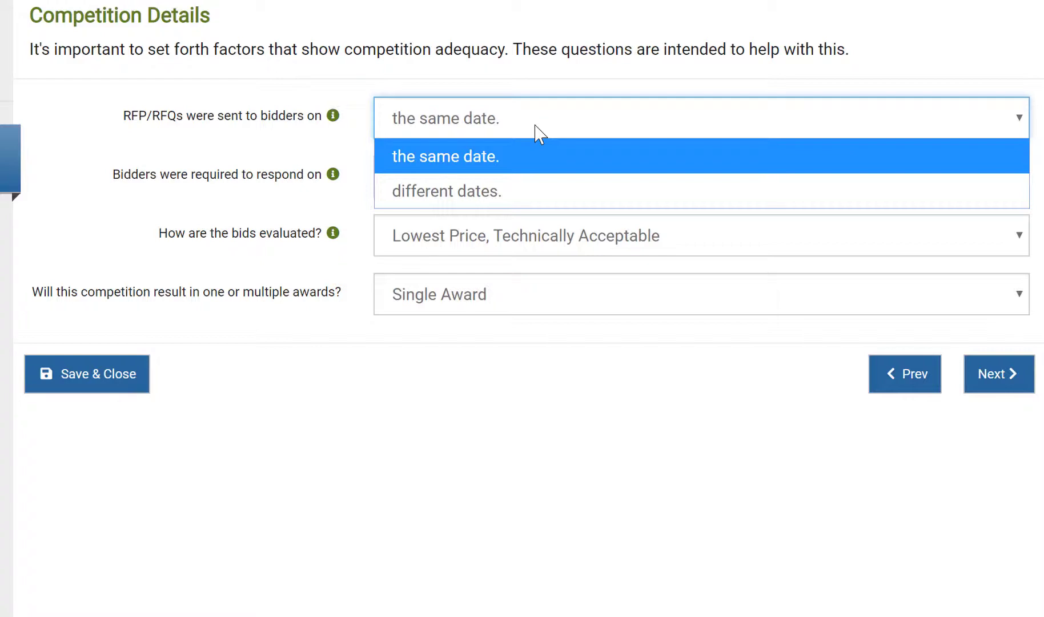
left_click(539, 132)
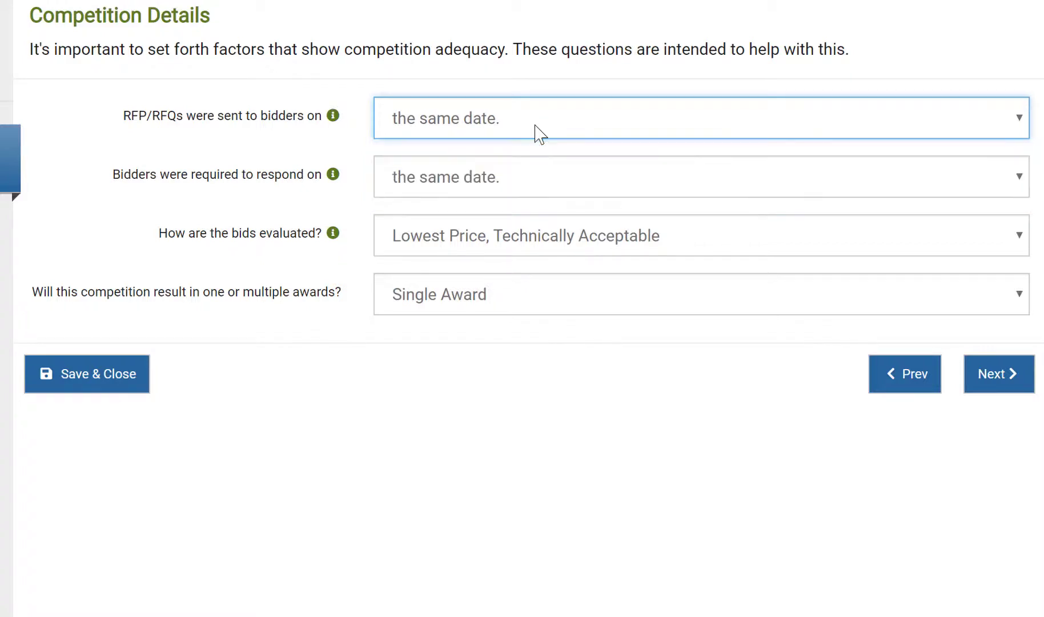
left_click(539, 180)
left_click(539, 181)
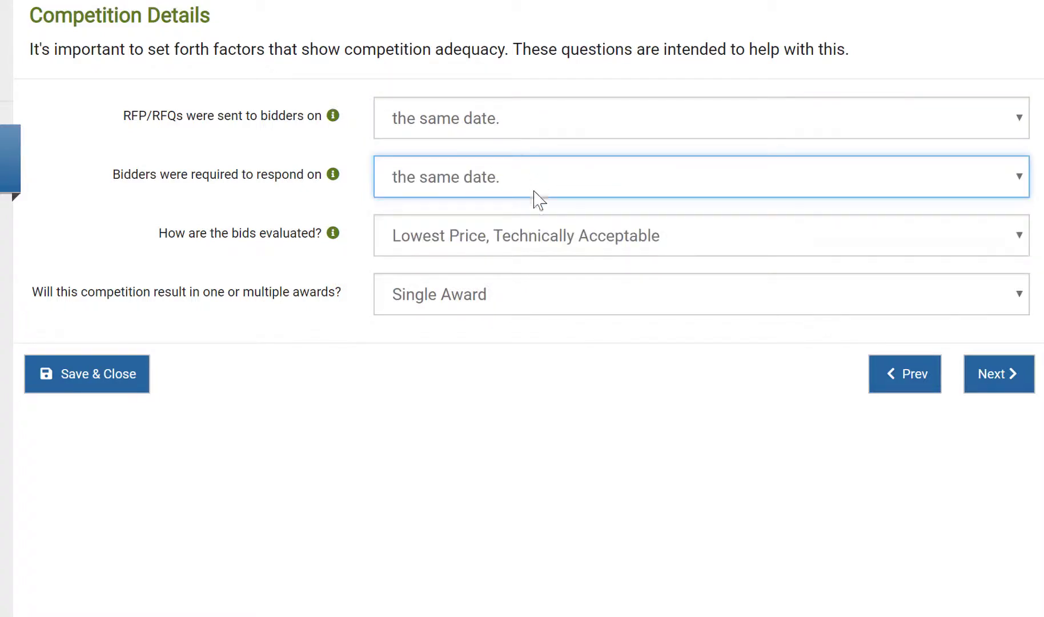
Set the bid evaluation to Best Value with a Single Award and 3 scoring criteria categories
left_click(539, 241)
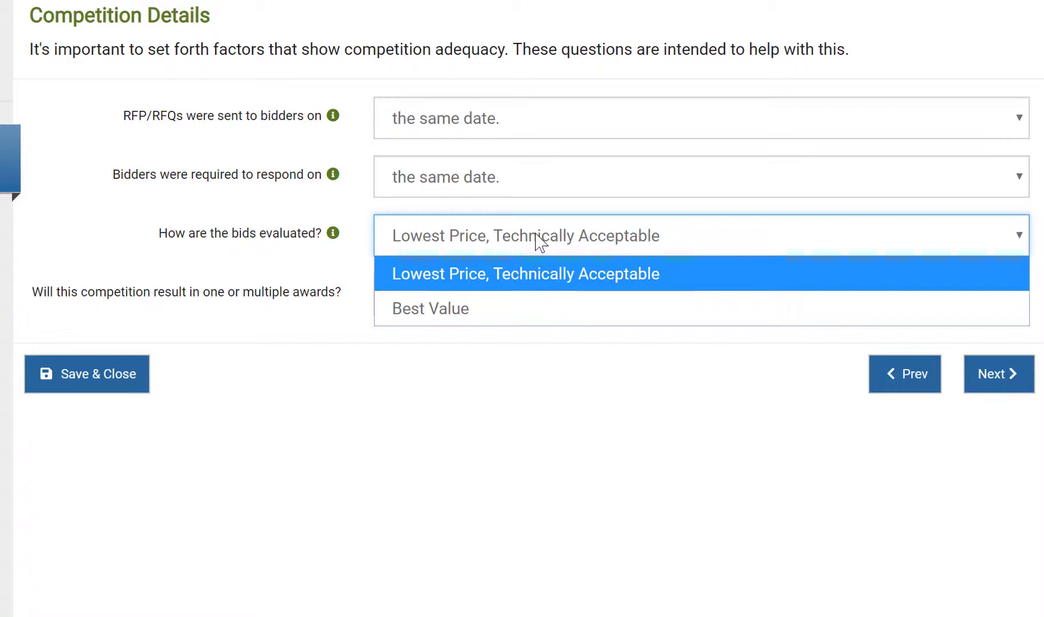
left_click(541, 317)
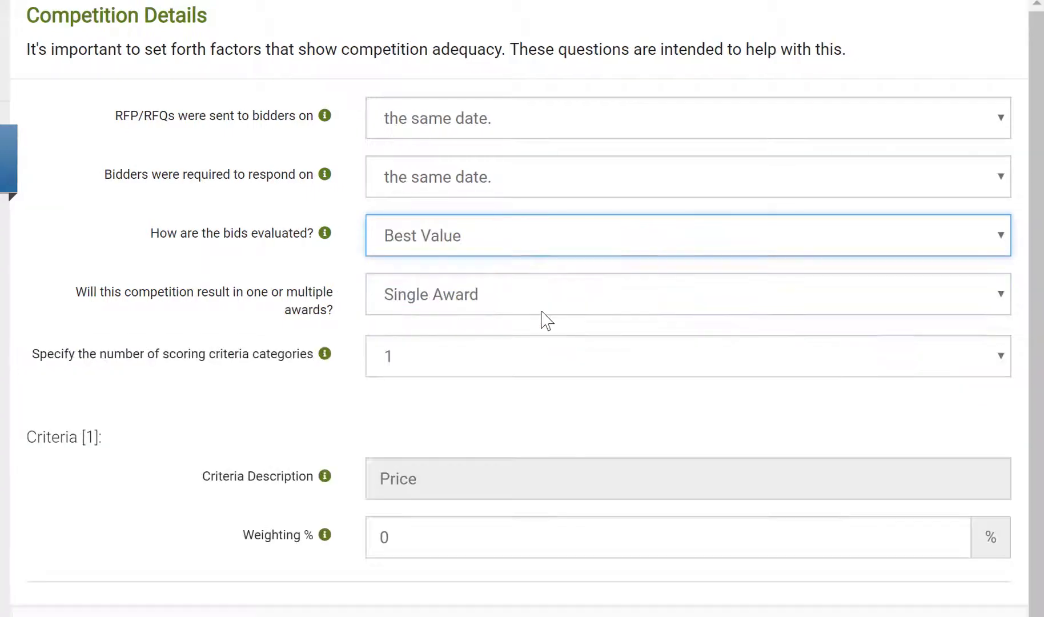
left_click(543, 307)
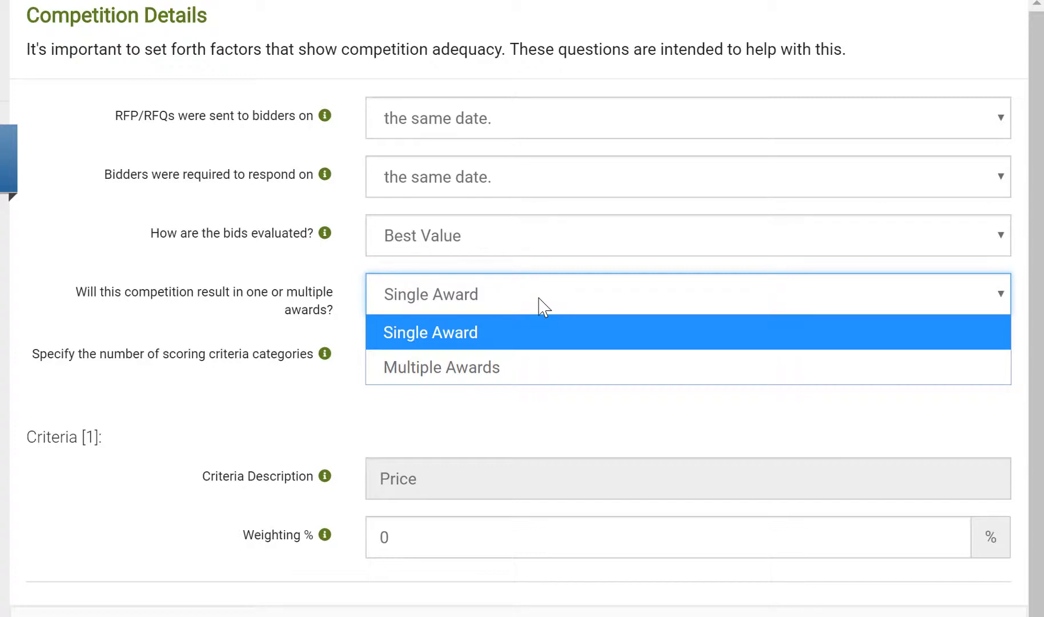
left_click(539, 298)
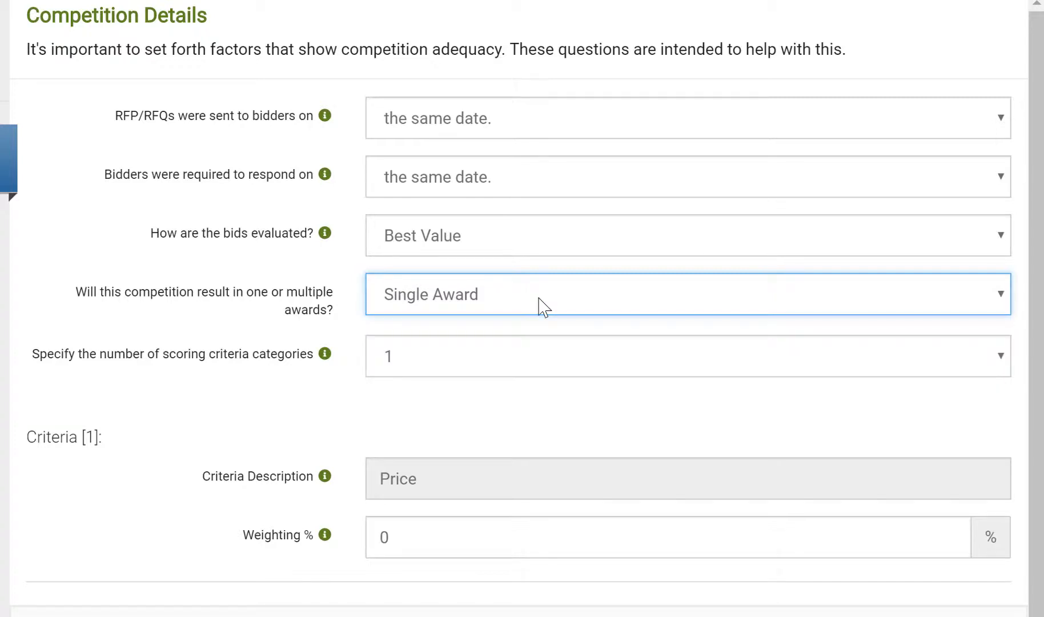
left_click(524, 358)
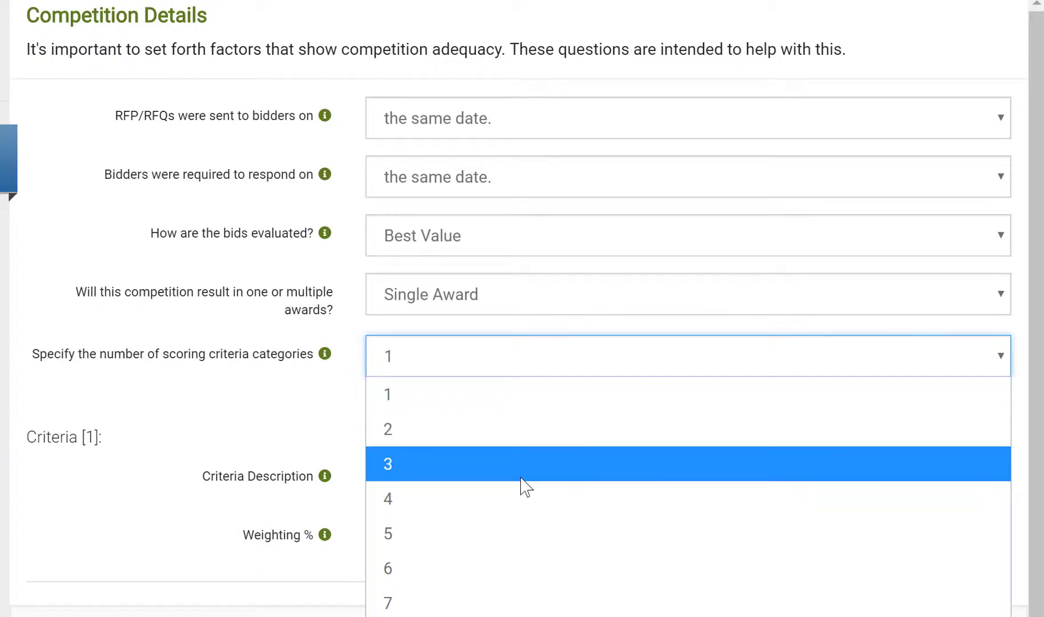
left_click(524, 477)
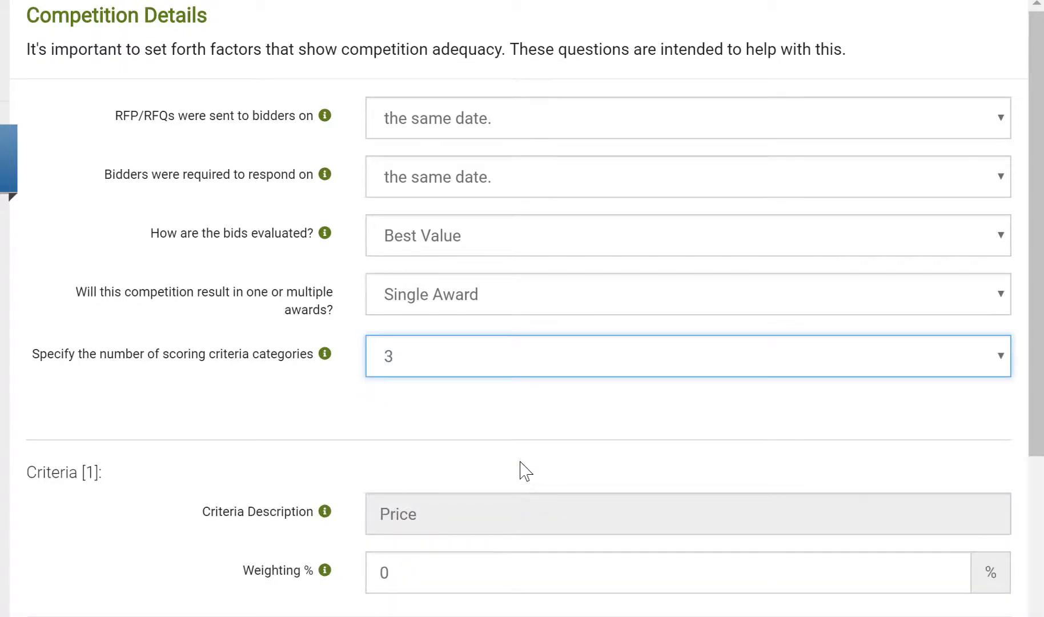
Set the weighting of the Price criterion to 50%
left_click_drag(1037, 419, 1040, 616)
left_click(463, 182)
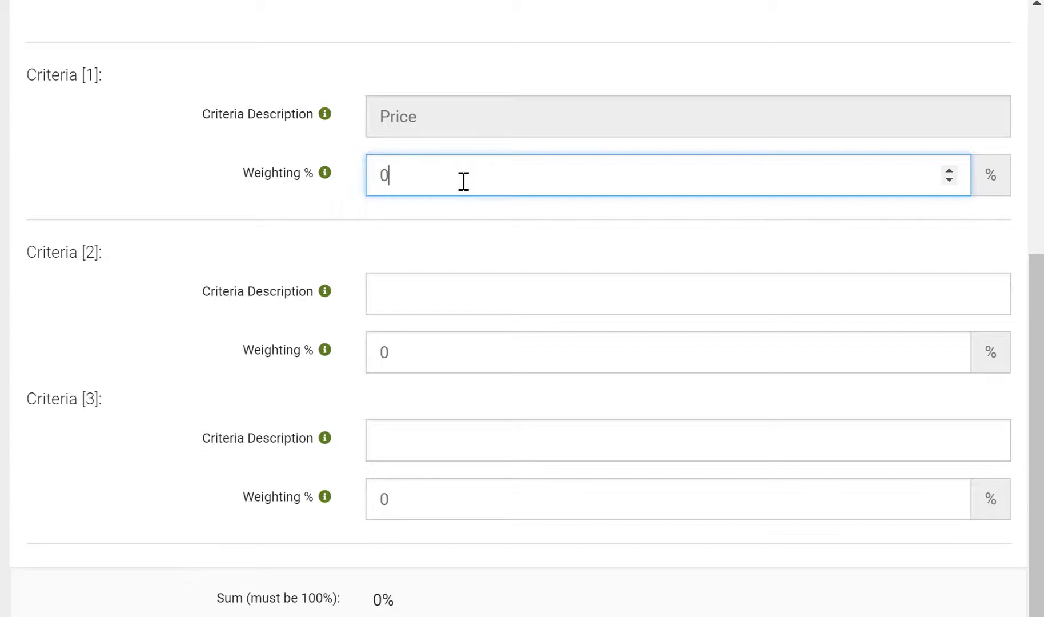
key("BackSpace")
type("50")
Describe the second scoring criterion as Delivery Schedule and set its weighting to 30%
left_click(439, 291)
type("D")
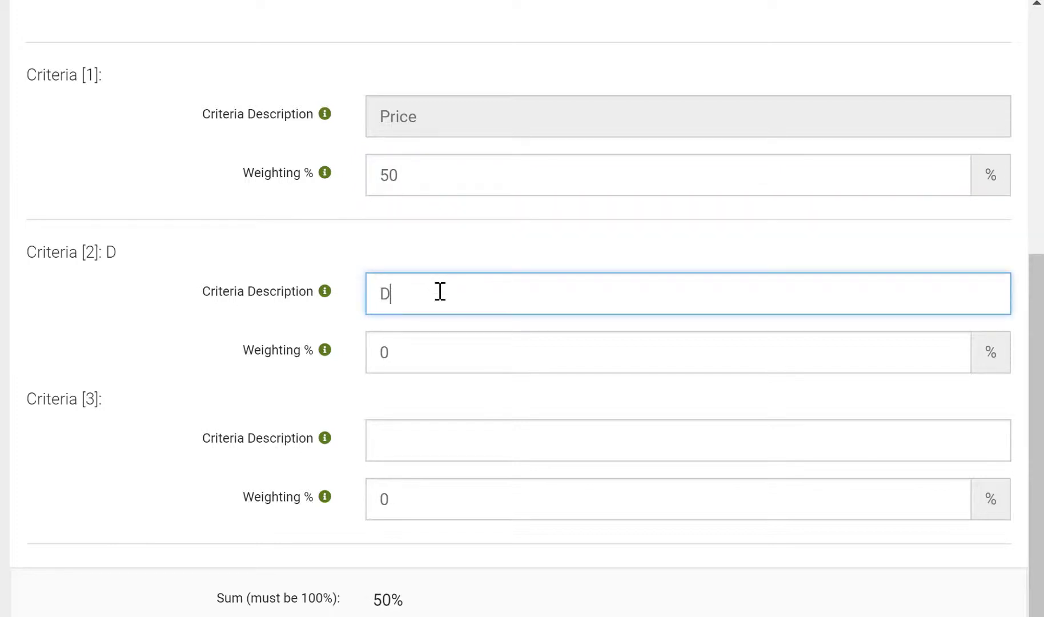
type("elivery Schedul")
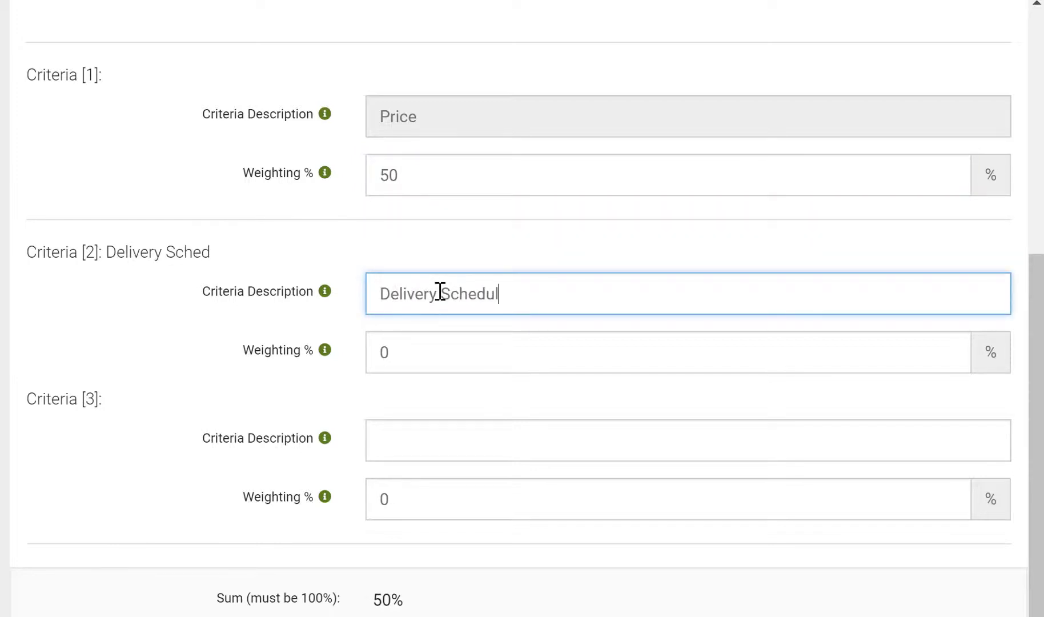
type("e")
left_click(440, 351)
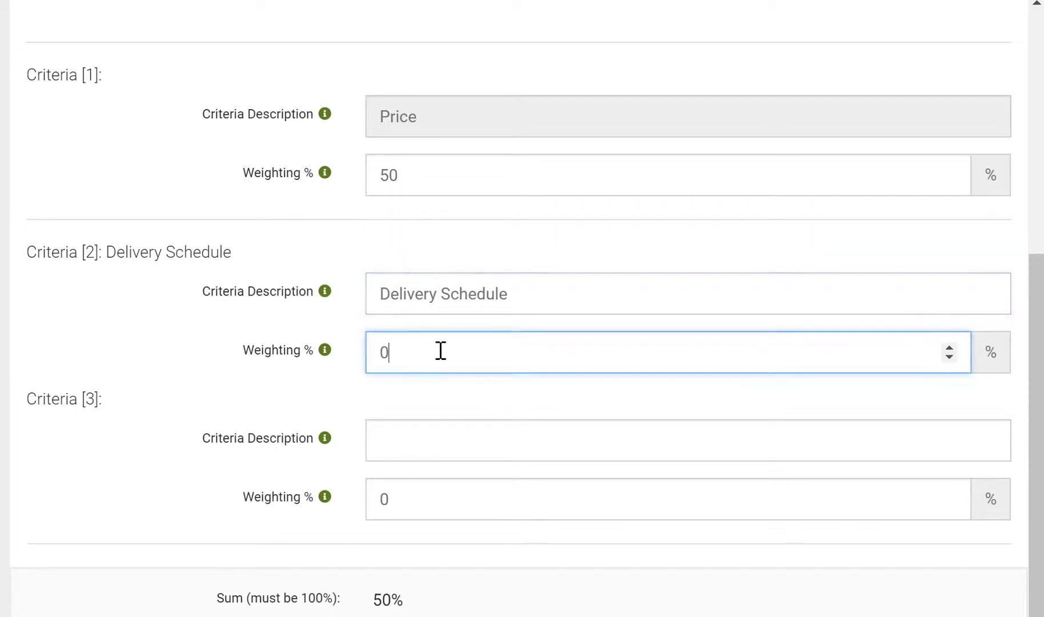
key("BackSpace")
type("30")
Describe the third criterion as Technical Ability with a 20% weighting, and continue to the bid details
left_click(440, 438)
type("Te")
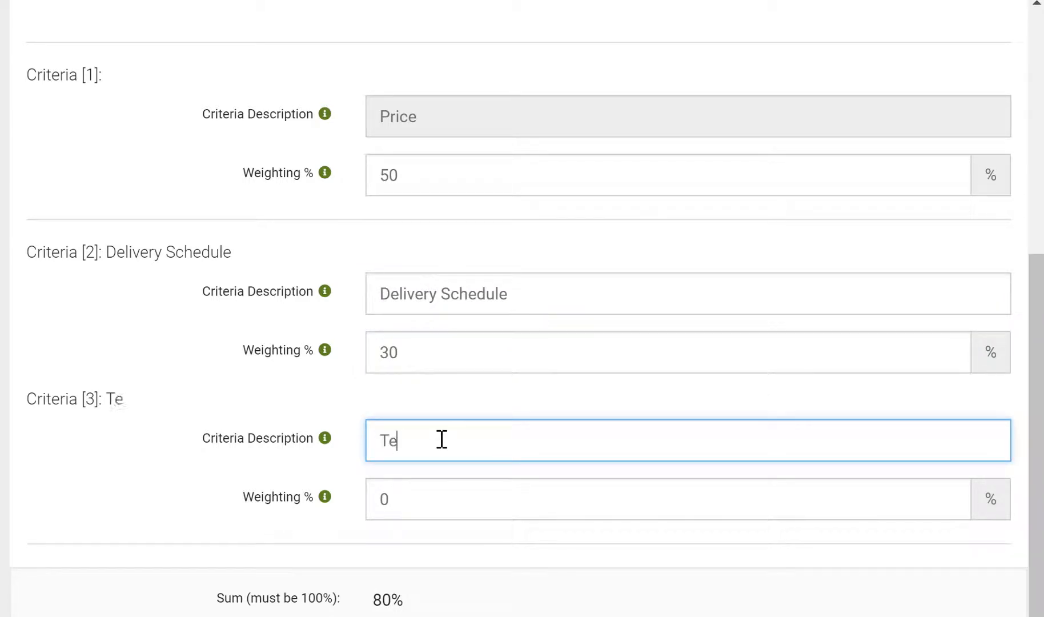
type("chnical Ability")
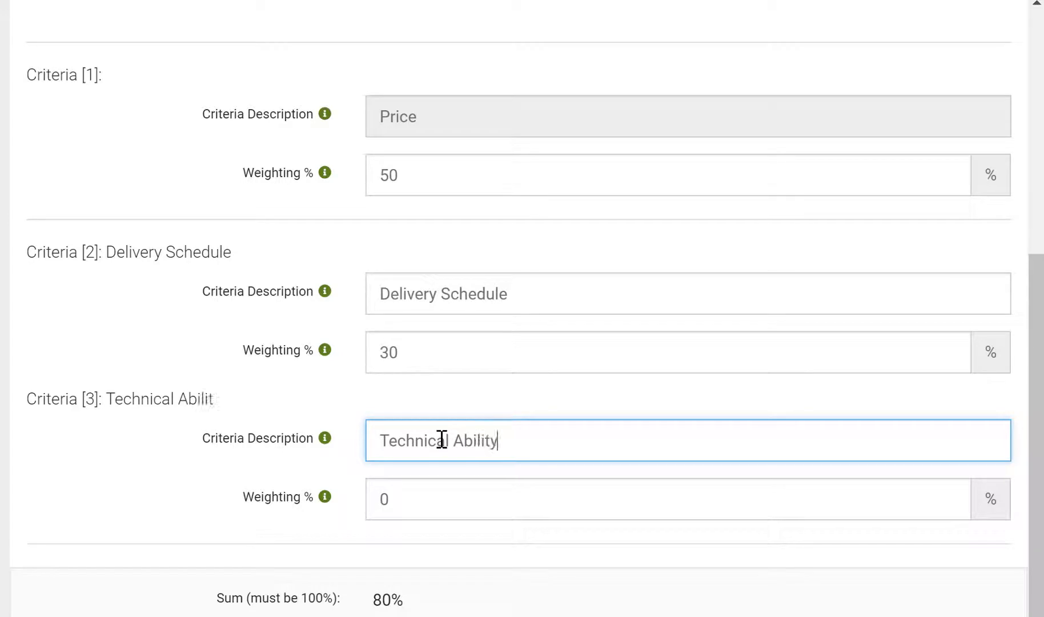
left_click(434, 495)
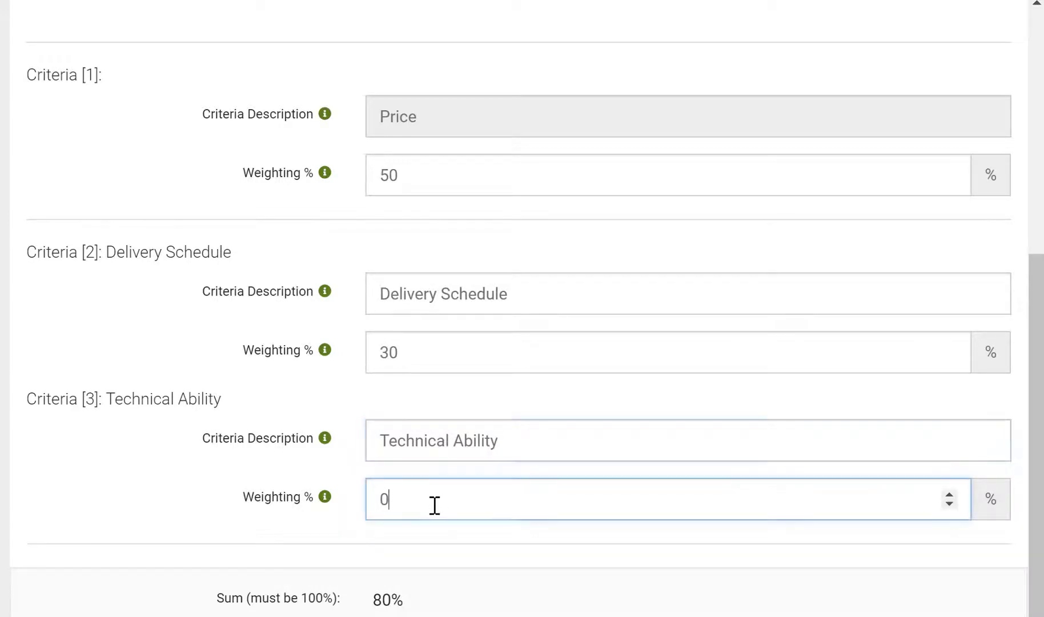
key("BackSpace")
type("20")
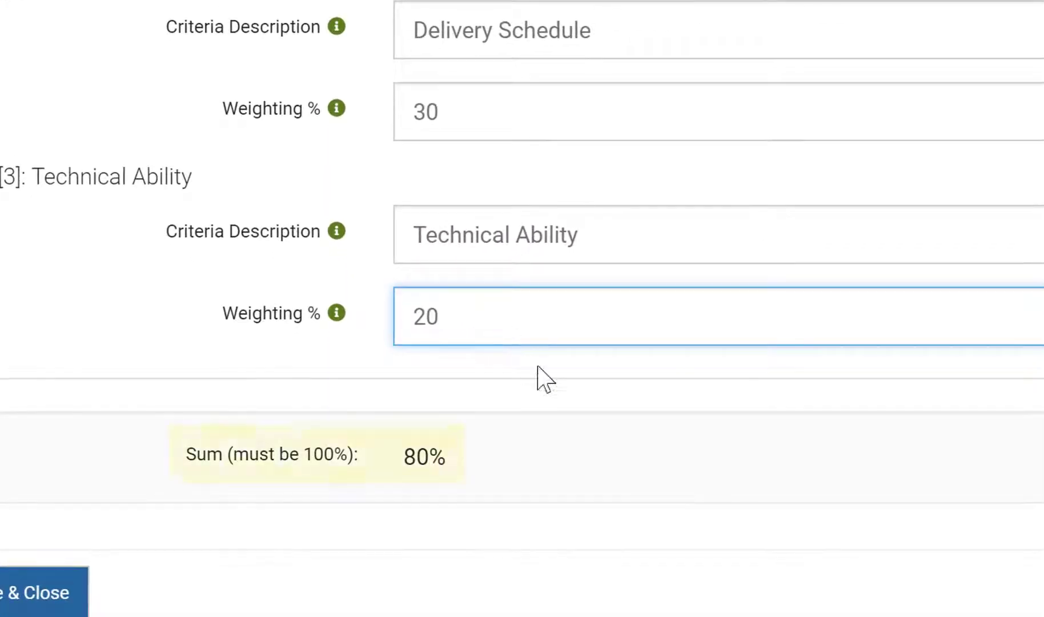
key("Tab")
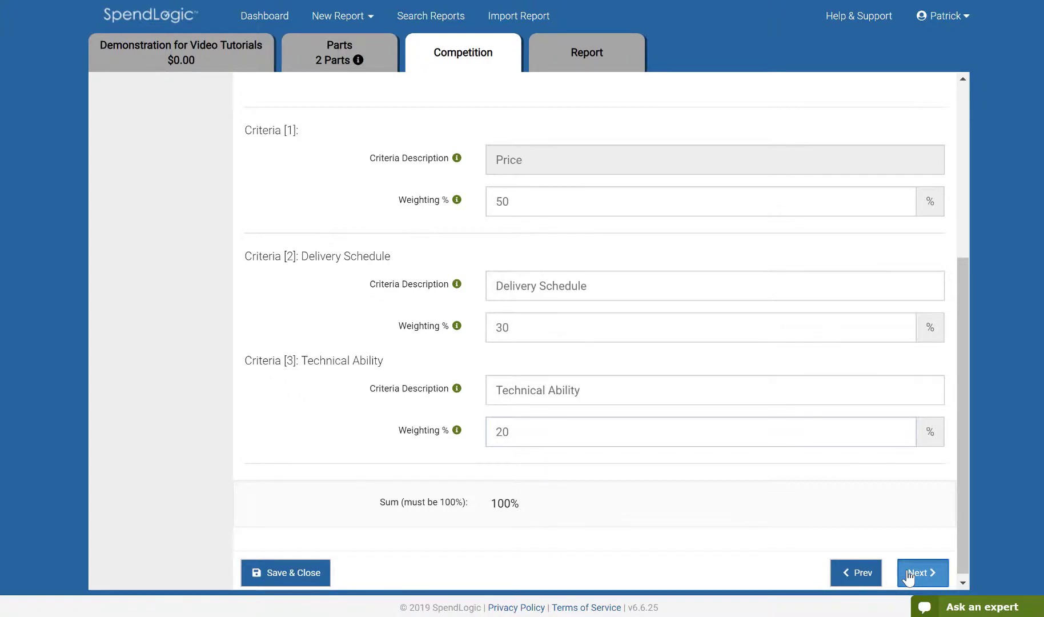
left_click(908, 577)
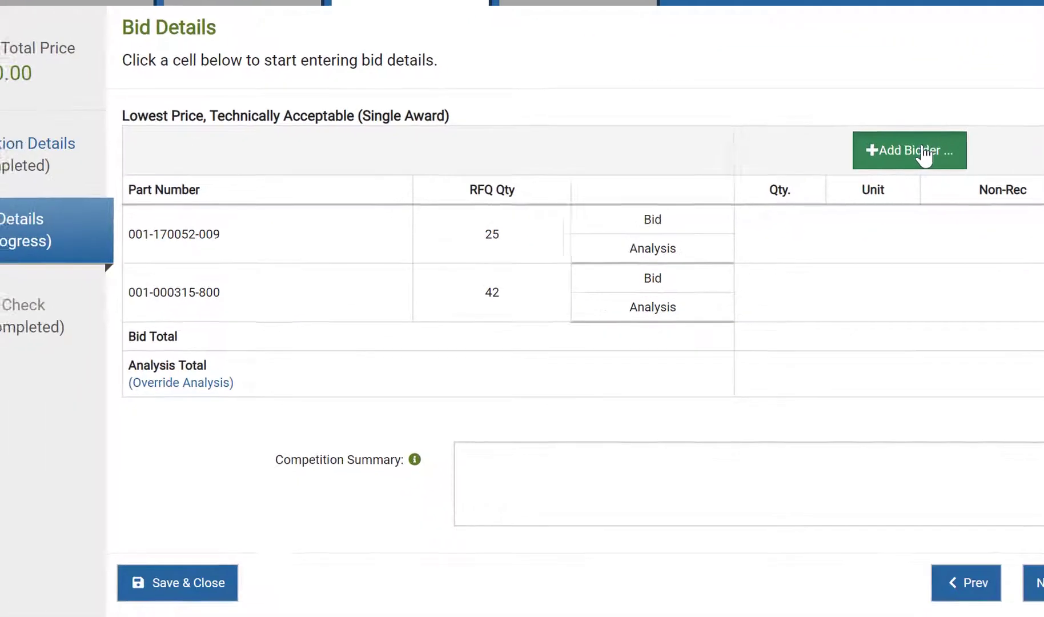
Add a bidder named Acme, Co., and continue to its bid for the first part
left_click(854, 217)
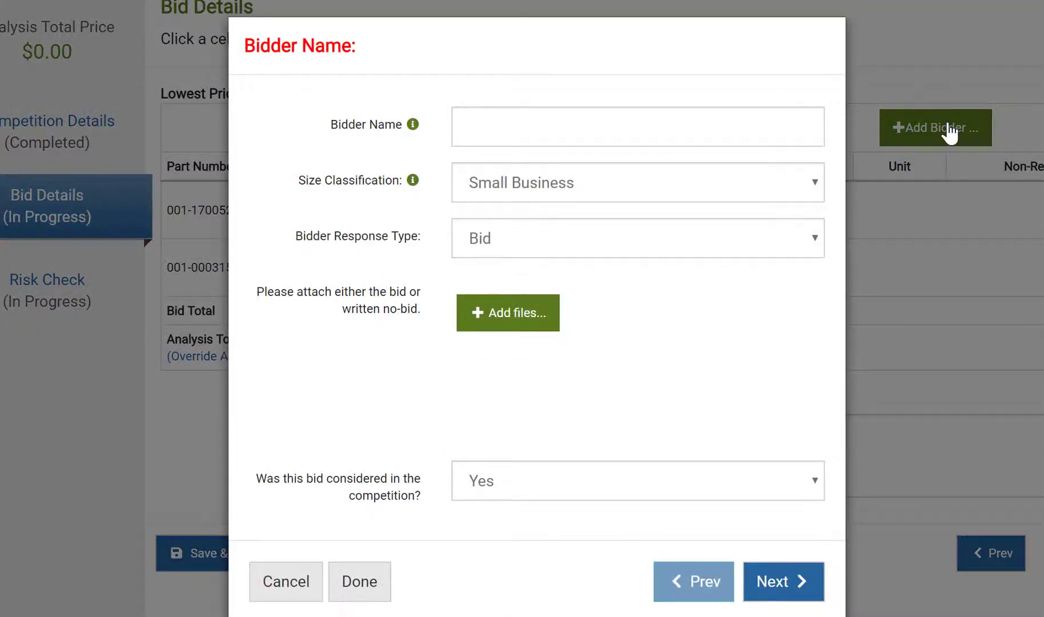
left_click(644, 125)
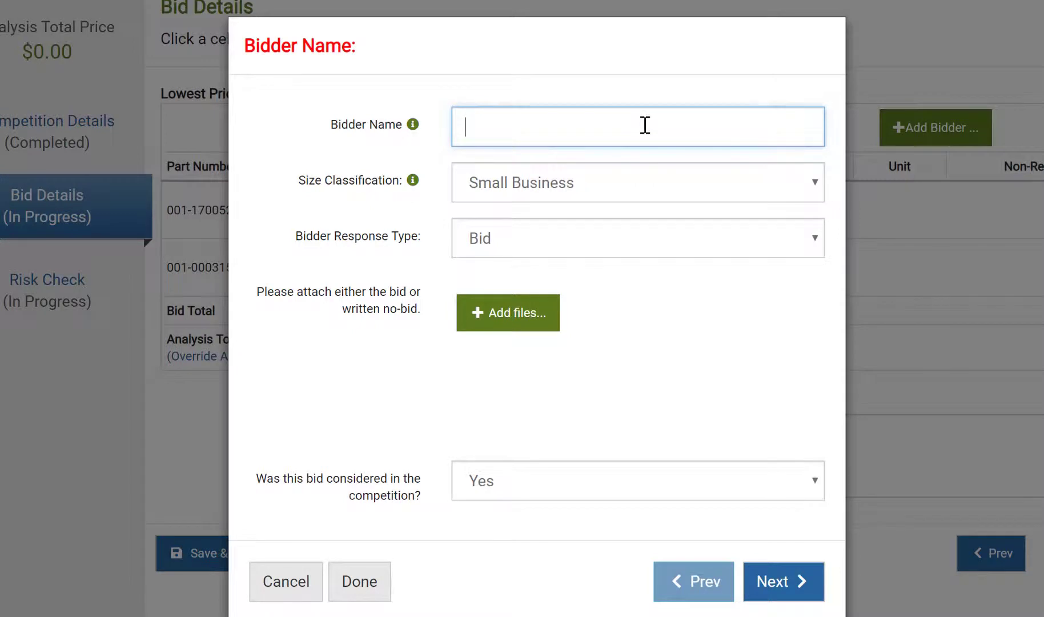
type("Acme")
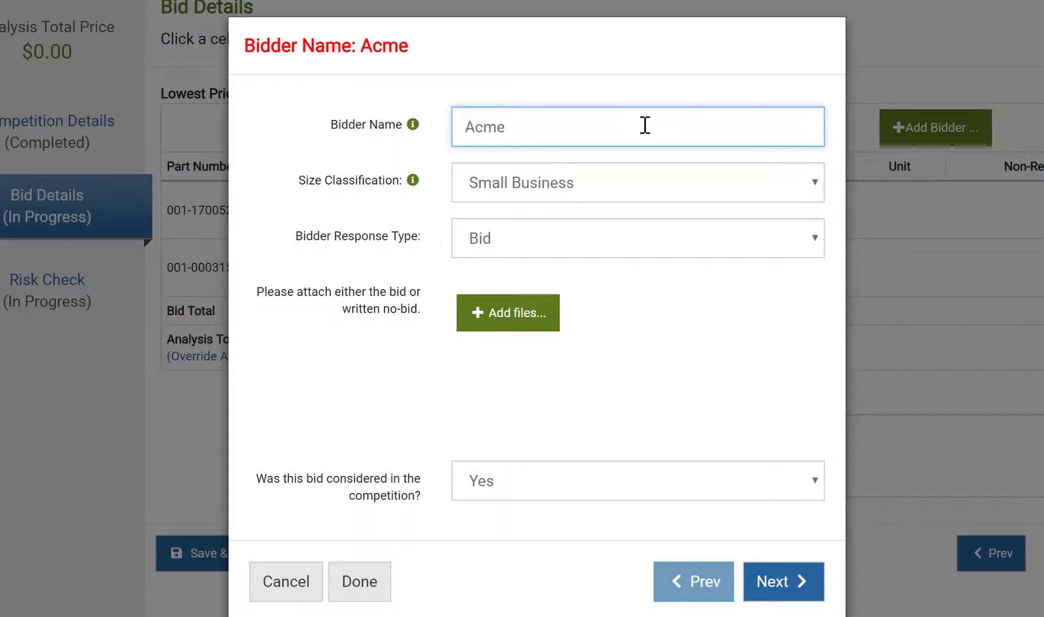
type(", Co.")
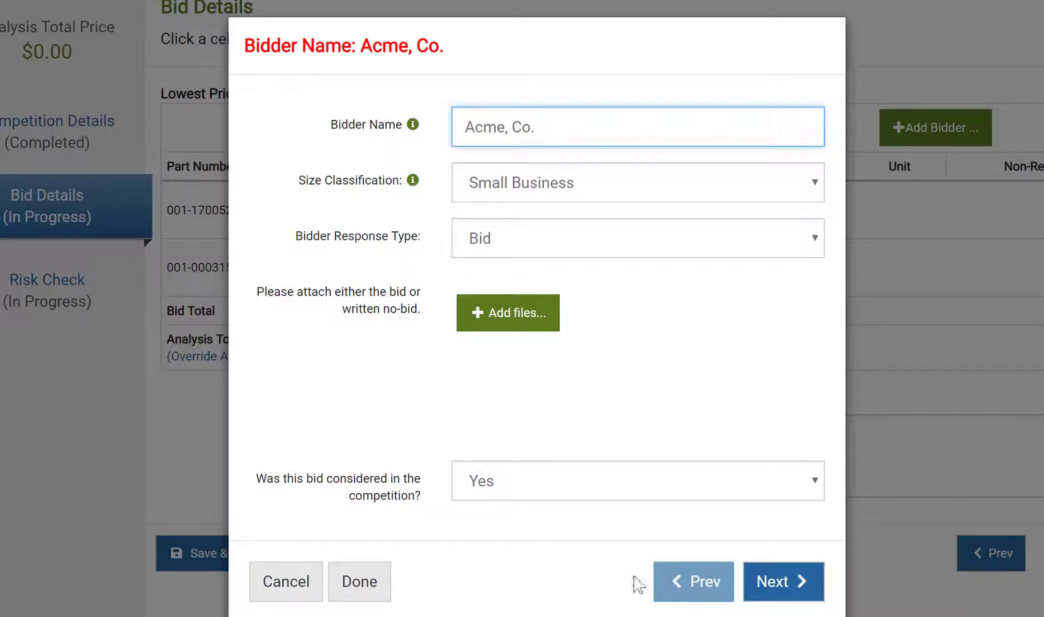
left_click(778, 593)
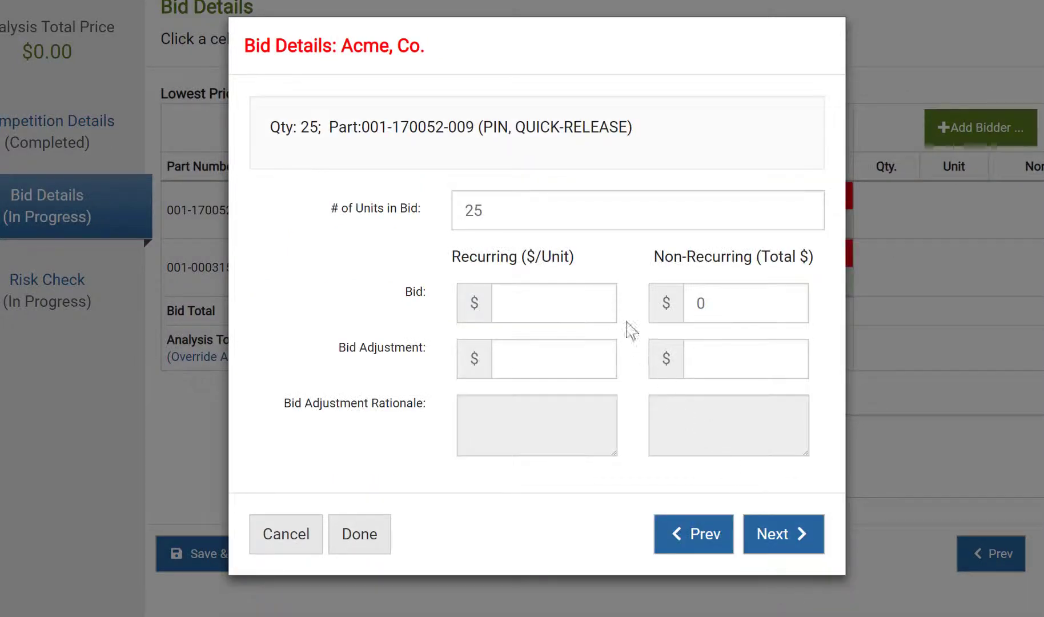
left_click(549, 311)
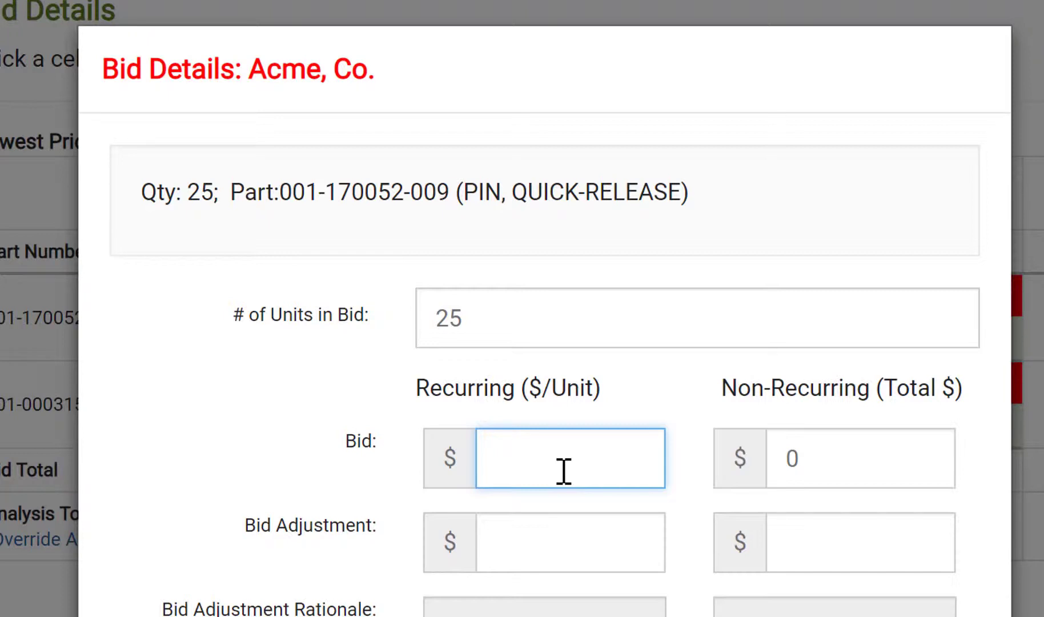
type("460")
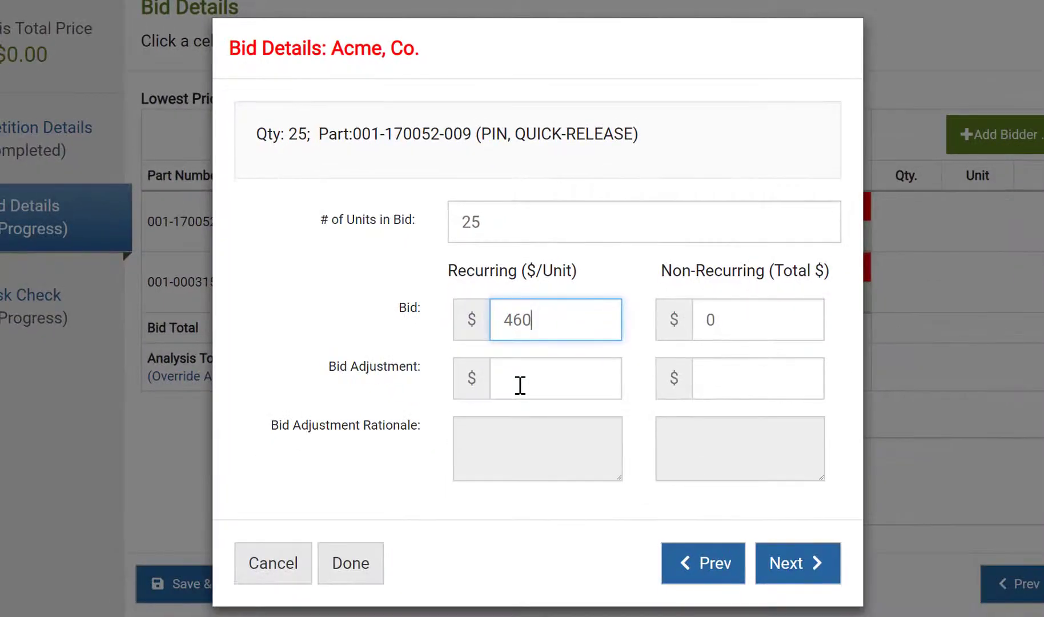
left_click(519, 386)
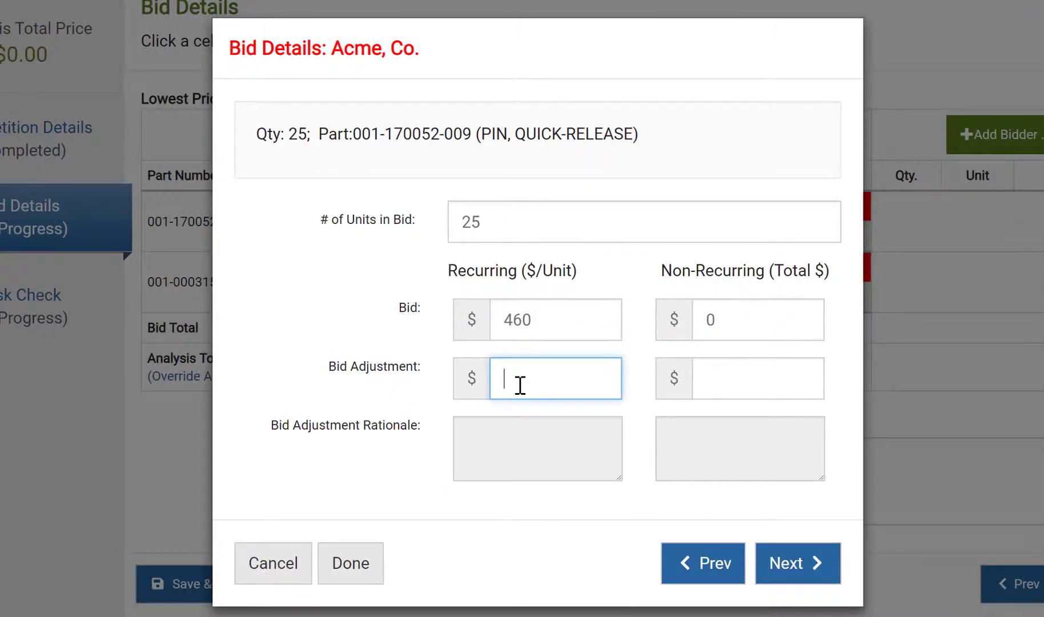
type("25")
key("Tab")
Give the adjustment rationale "This bidder did not include the cost of the case, which is an additional $25." and continue to the next part
left_click(504, 445)
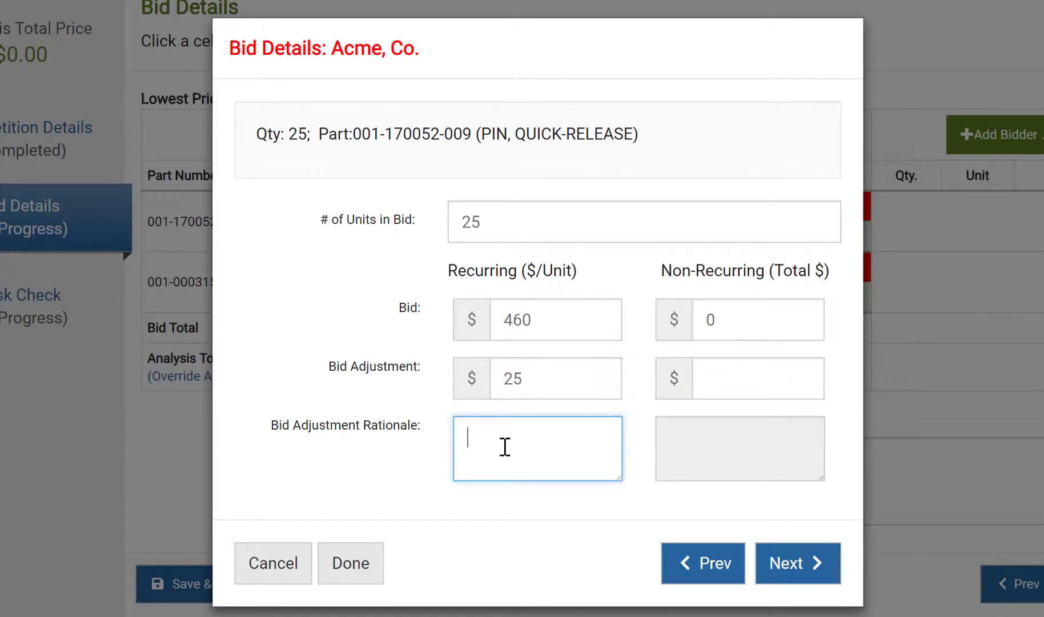
type("This bidder did not include the cost of the case, wh")
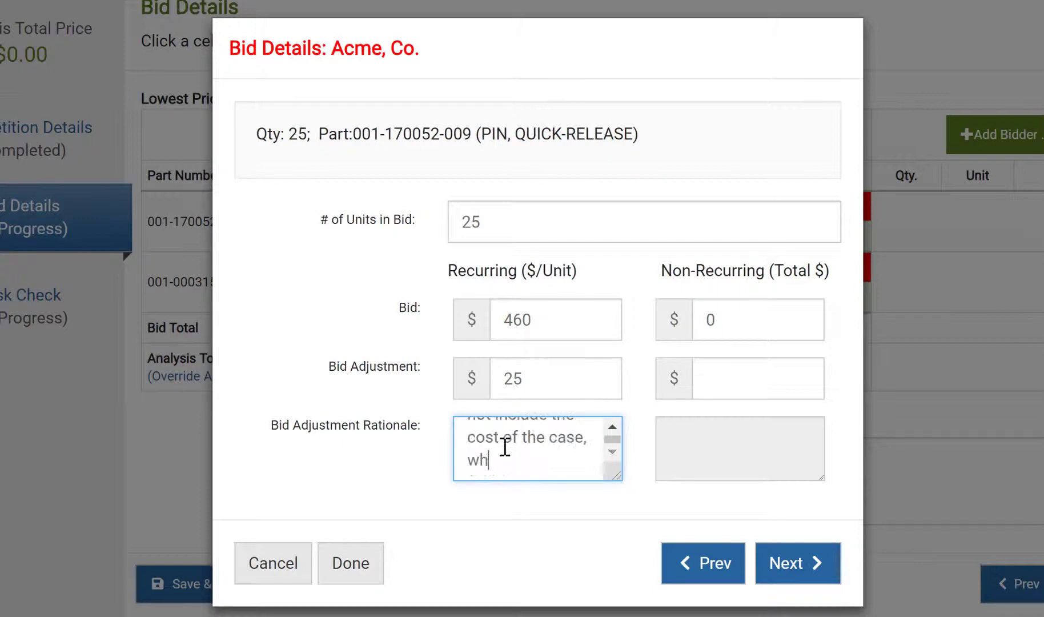
type("ich is an additional $25.")
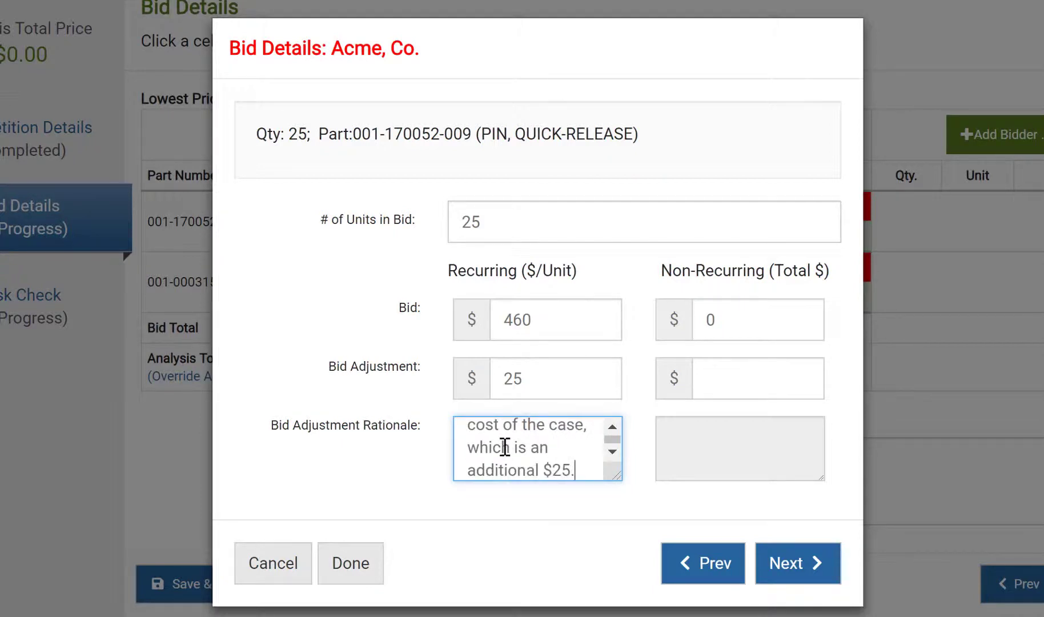
left_click(794, 560)
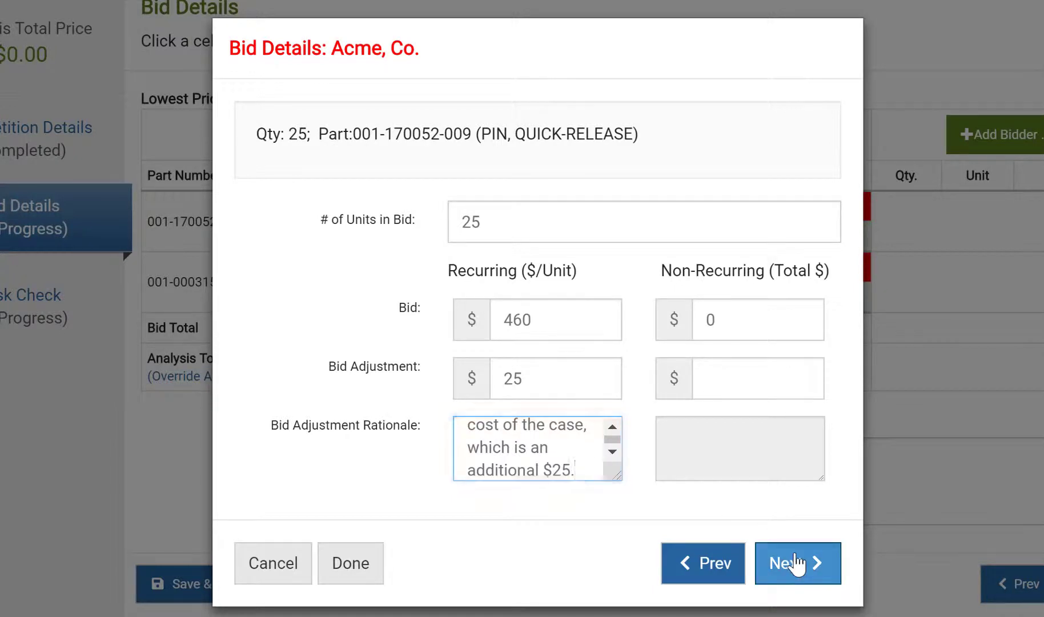
left_click(561, 328)
type("55")
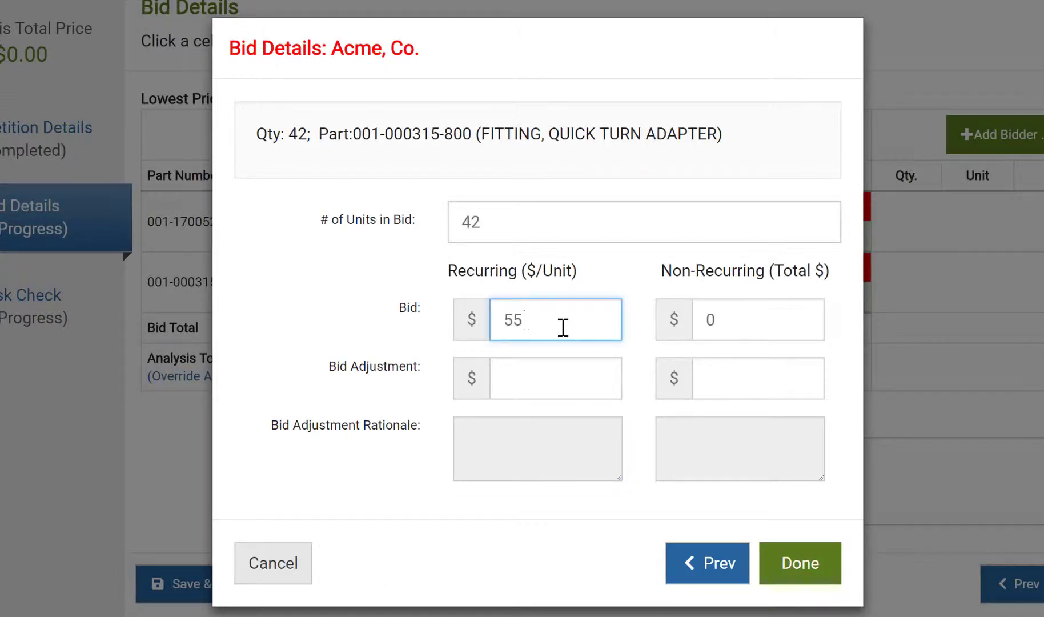
left_click(828, 576)
Score Bidder A's Delivery Schedule 8 (Good) with the rationale "Supplier indicated that deliveries can be made one week faster than required."
left_click(785, 565)
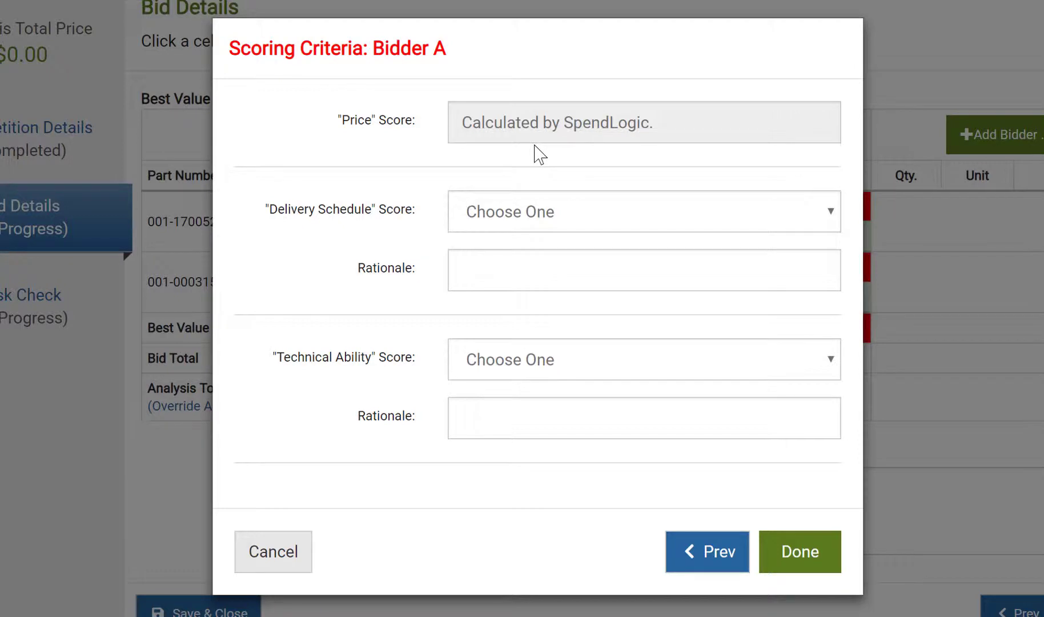
left_click(538, 213)
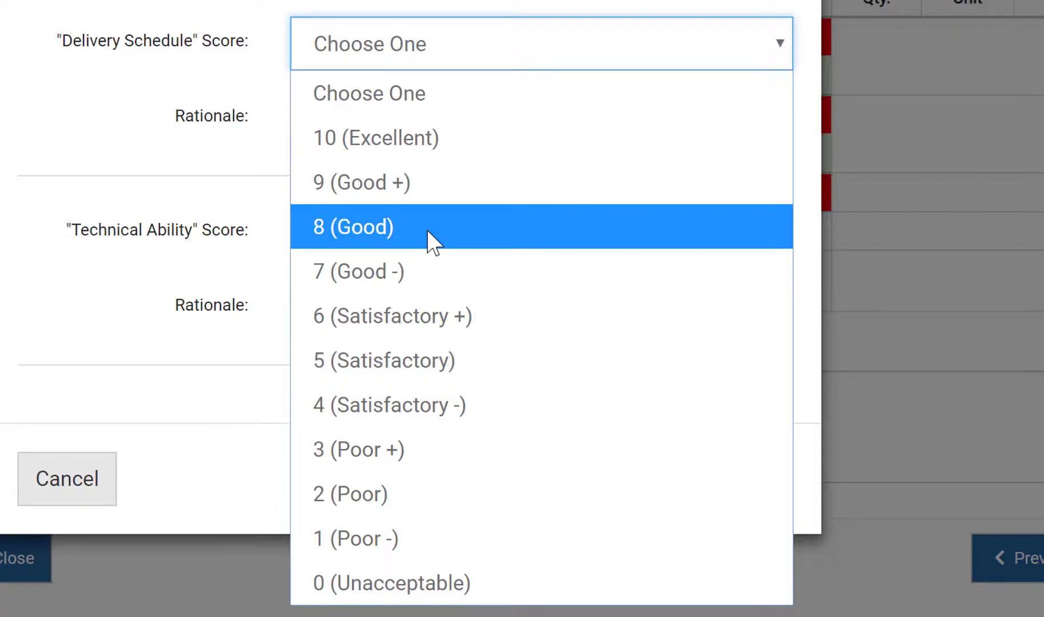
left_click(427, 231)
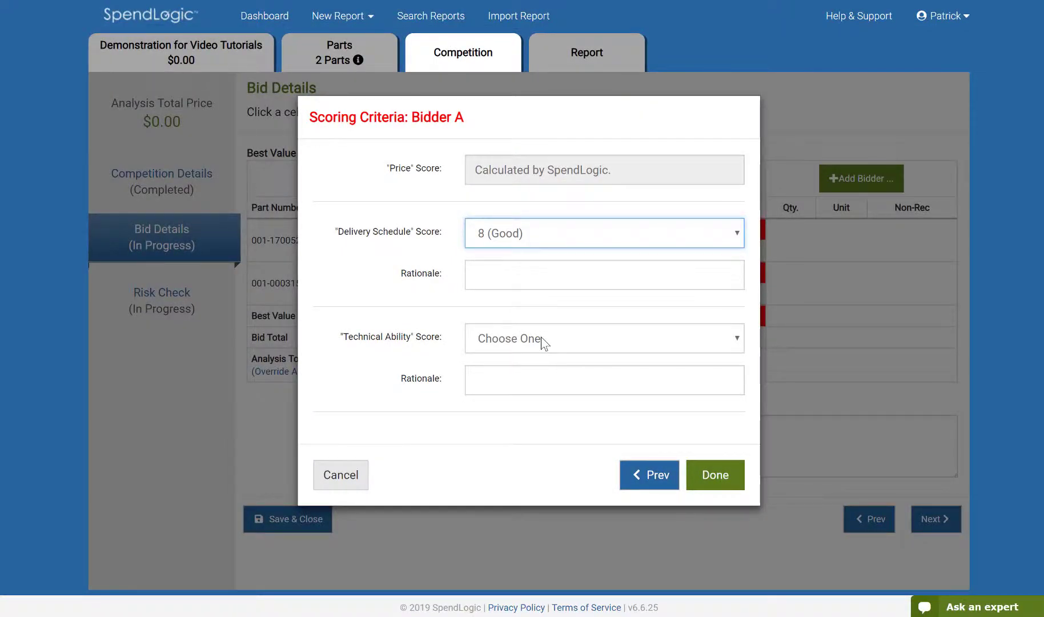
left_click(524, 279)
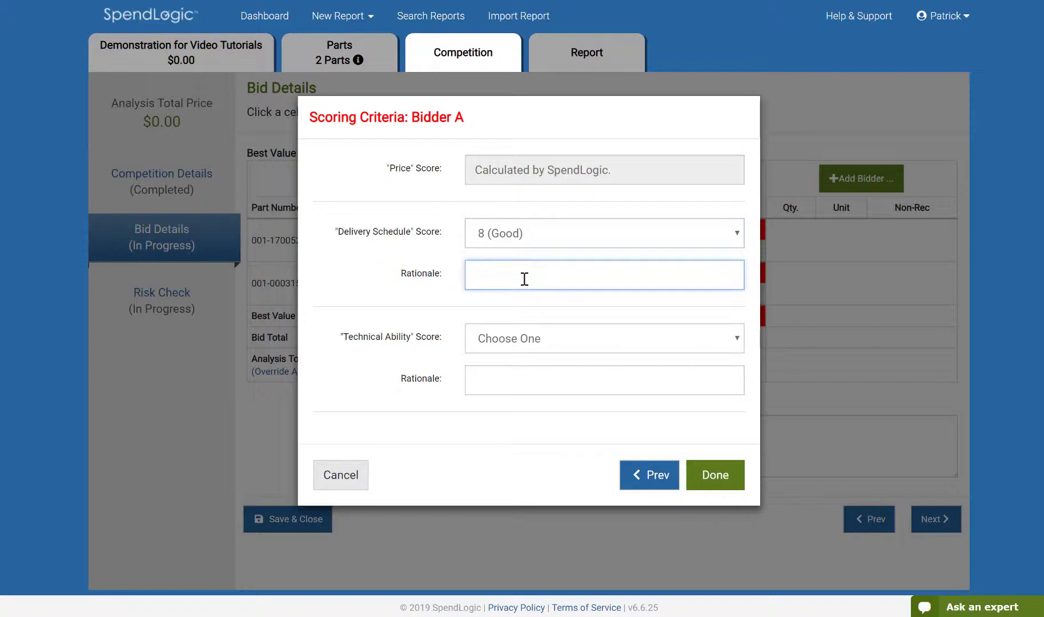
type("Supplier indicated that deliveries c")
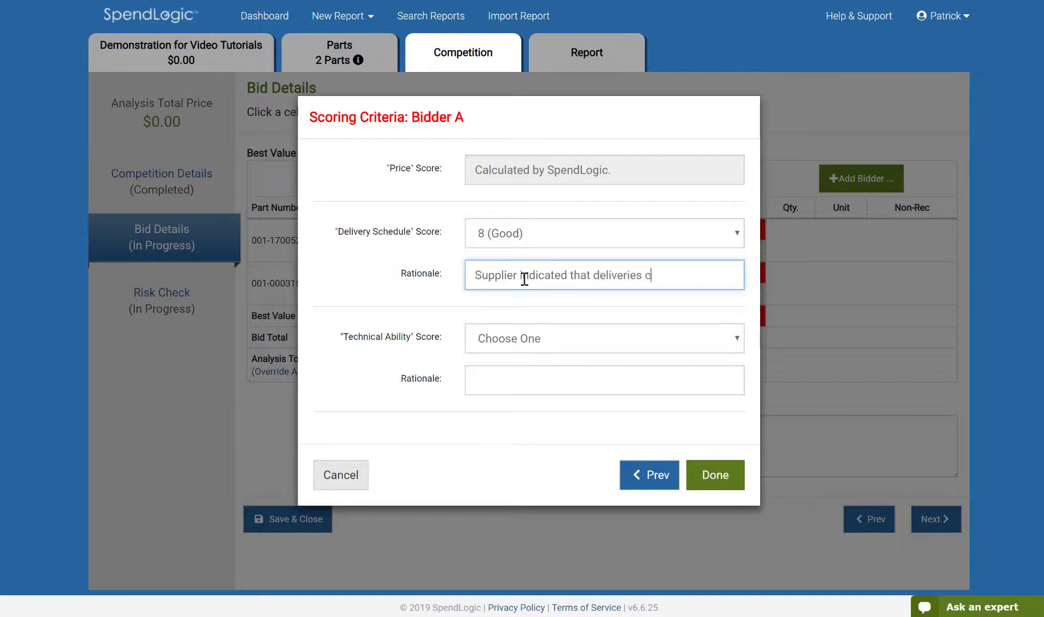
type("an be made one we")
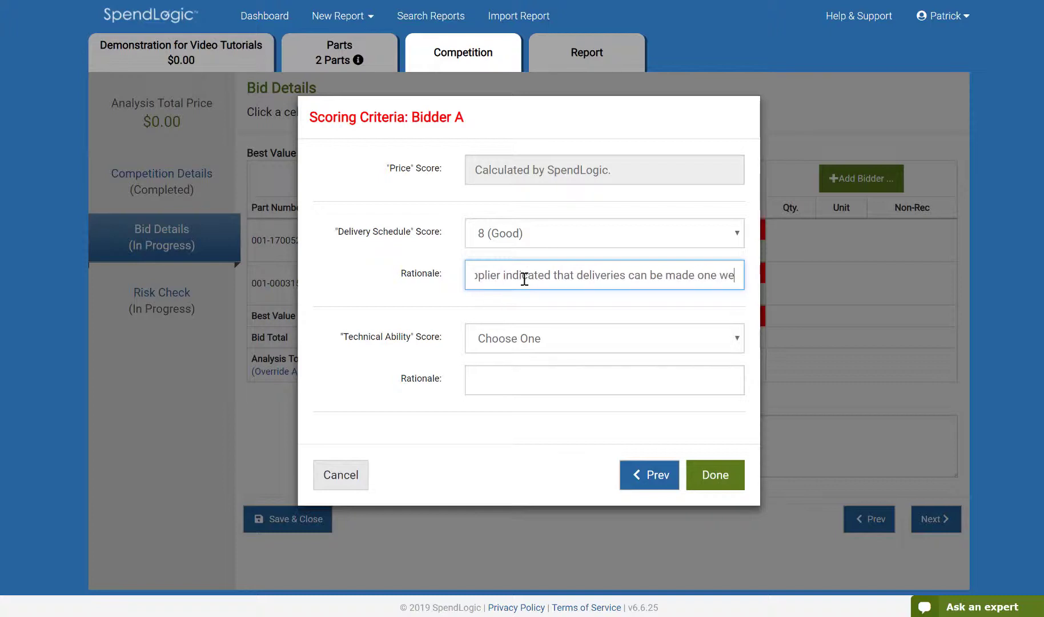
type("ek faster ")
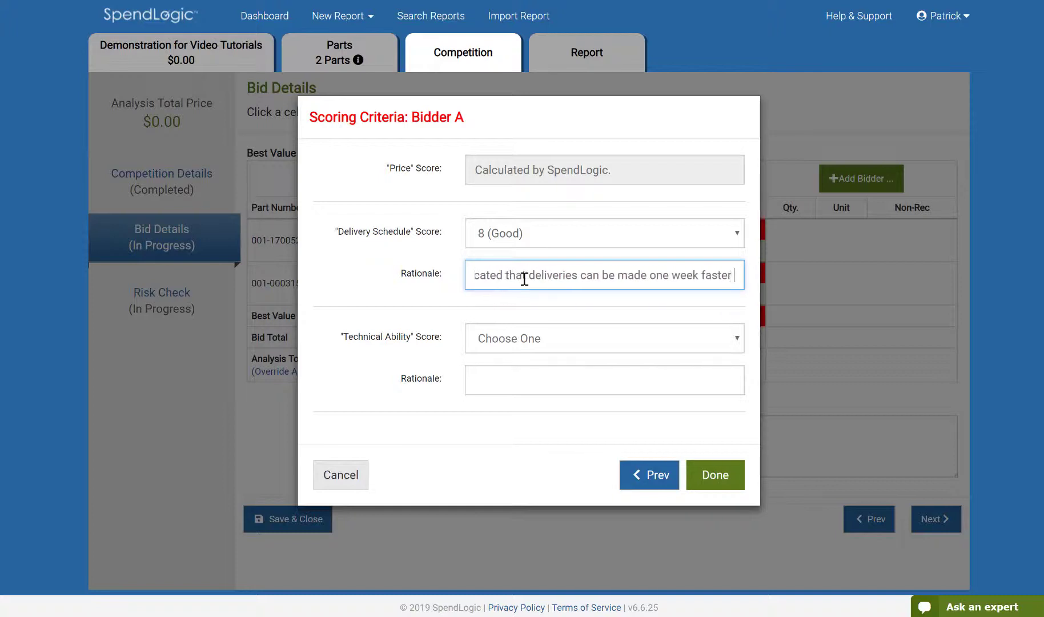
type("than required.")
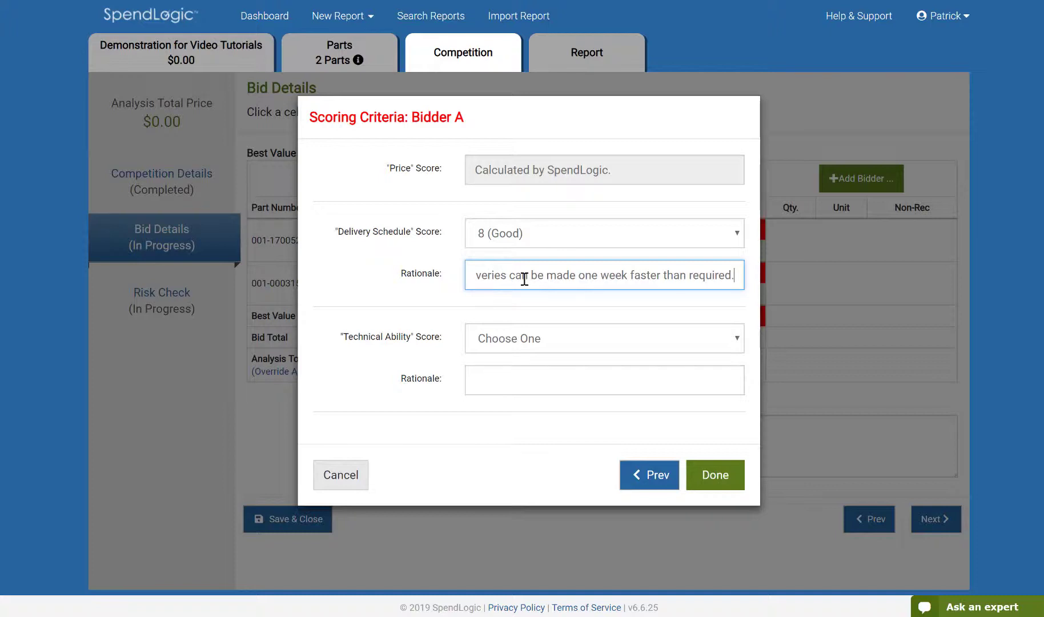
Score Bidder A's Technical Ability 5 (Satisfactory) with the rationale "Supplier met requirements of the RFQ." and finish the scoring
left_click(529, 339)
left_click(528, 186)
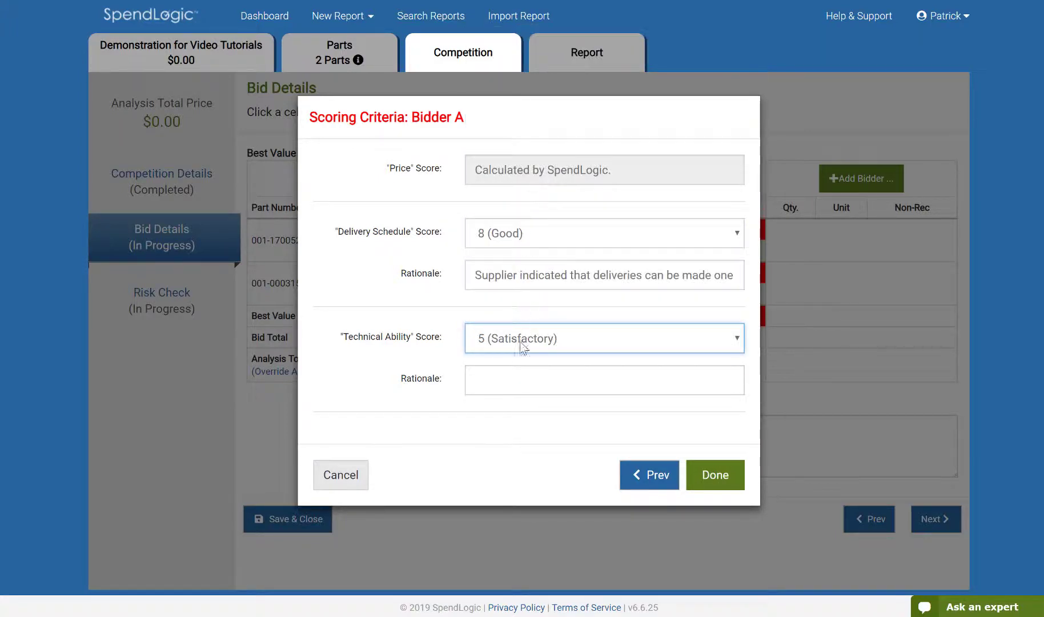
left_click(522, 380)
type("Supplier met requirements of the RFQ.")
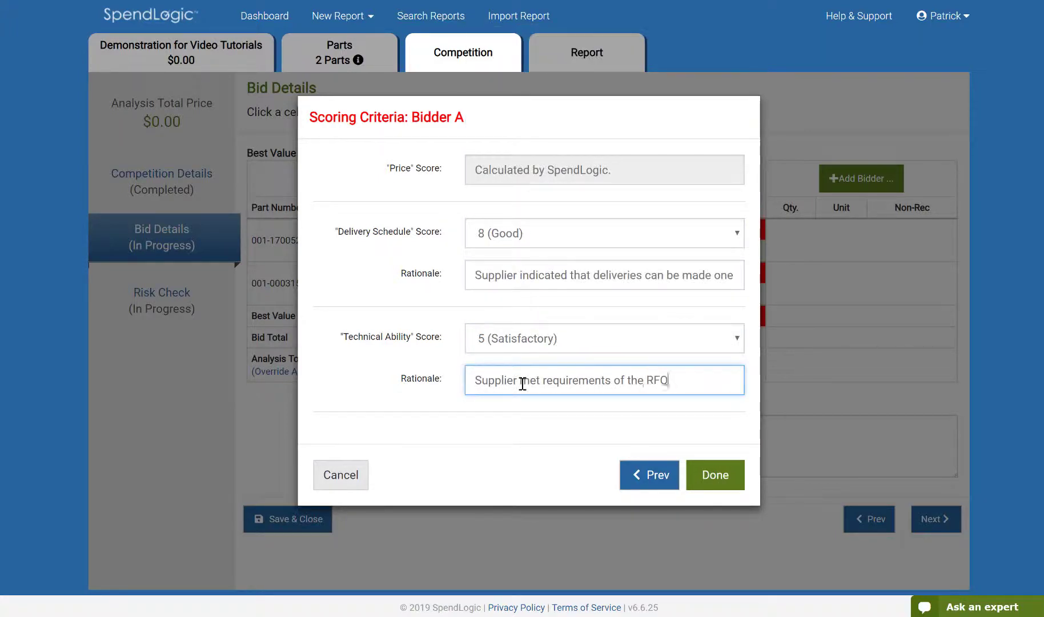
left_click(735, 483)
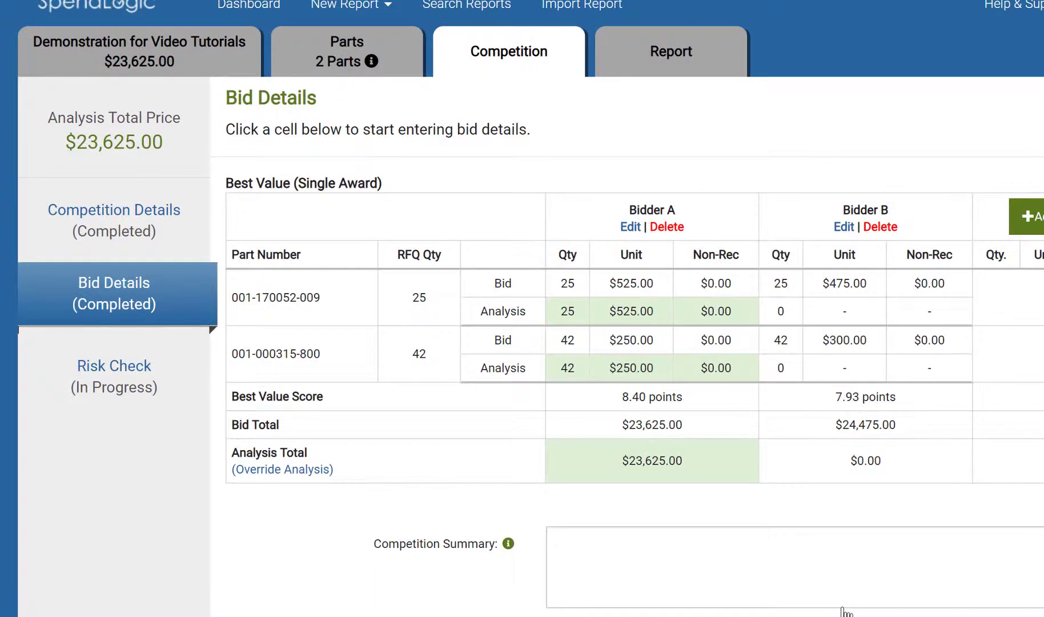
Change the competition result to Multiple Awards in the competition details and return to the bid details
left_click(106, 216)
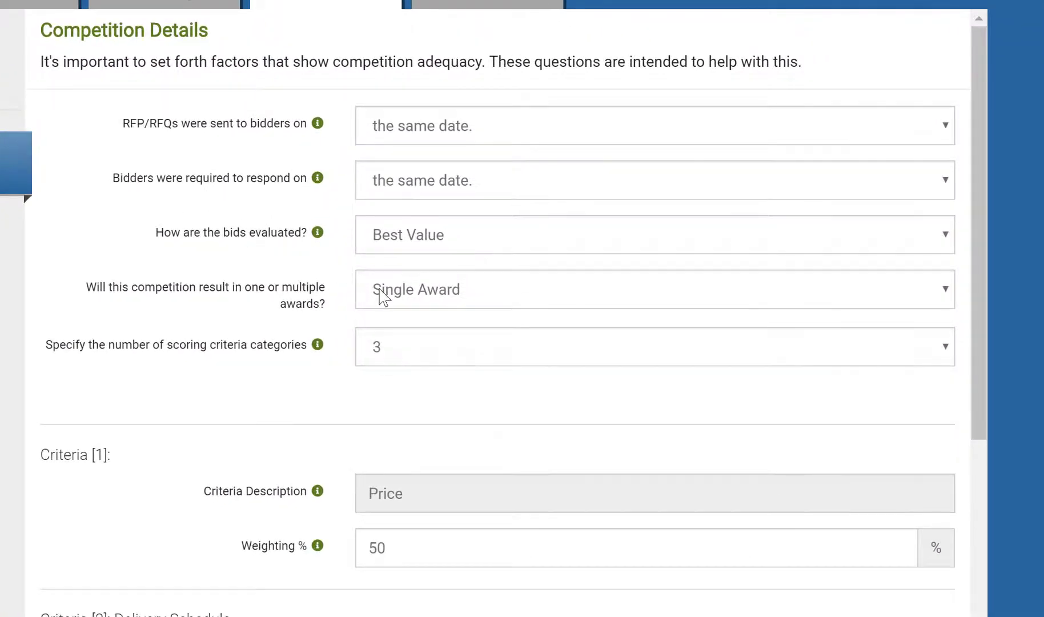
left_click(382, 291)
left_click(406, 359)
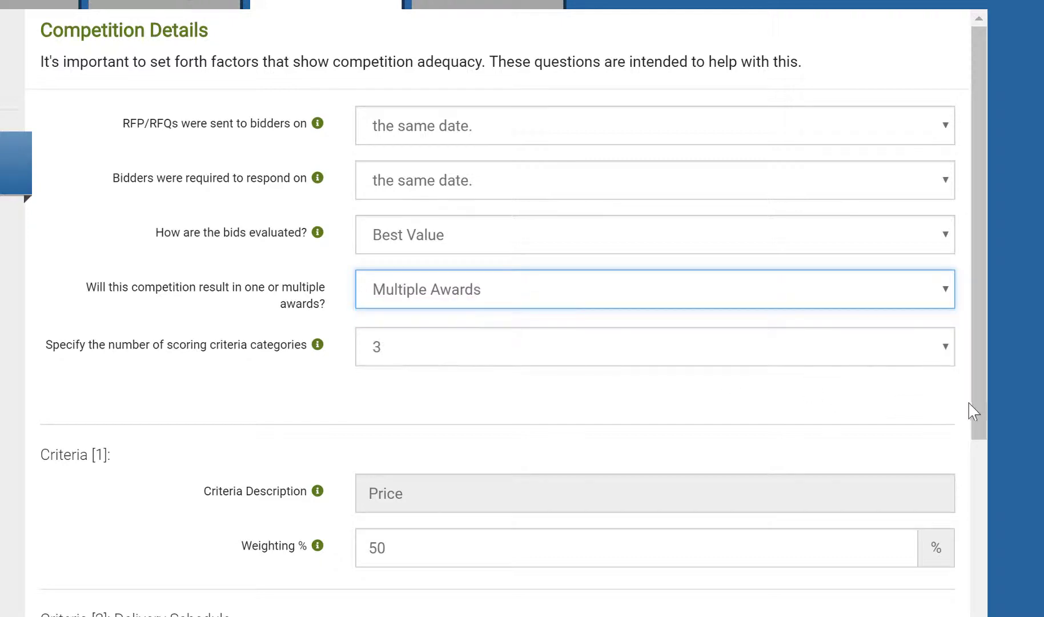
scroll(971, 401, "down", 7)
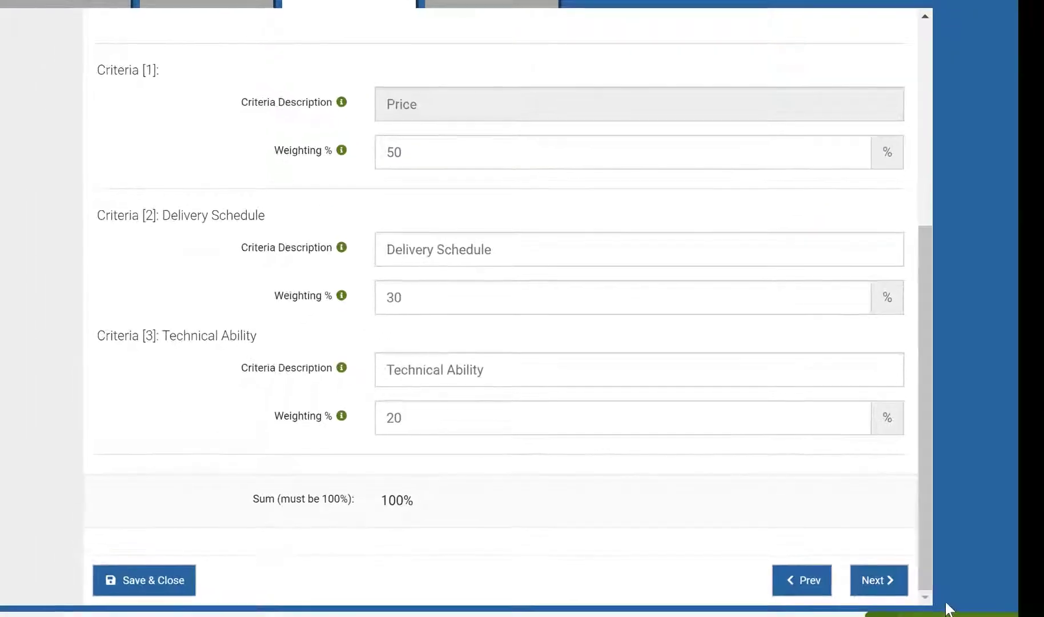
left_click(888, 590)
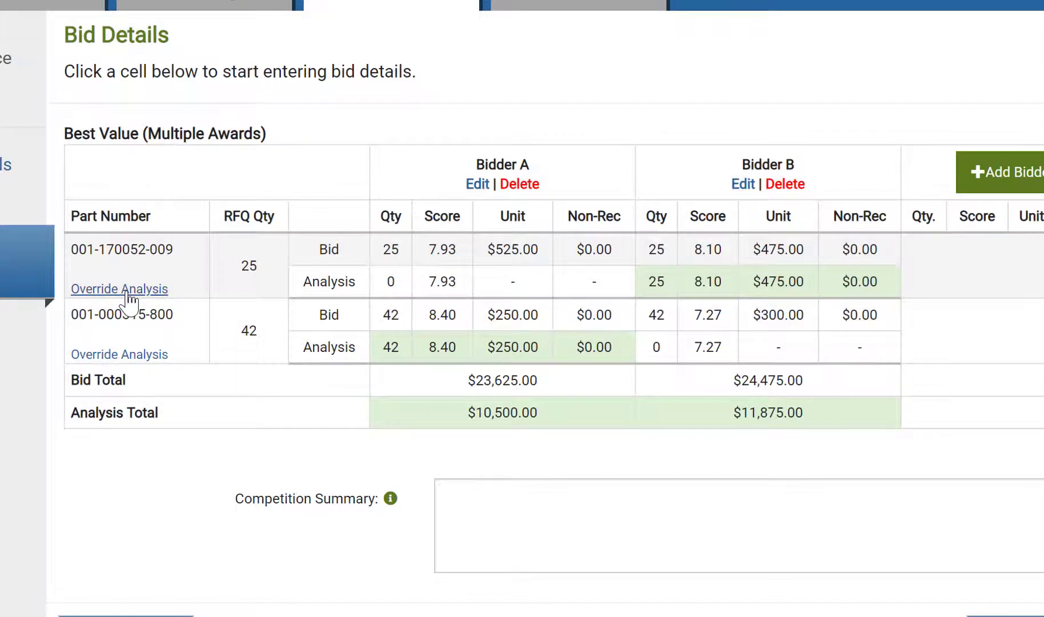
left_click(127, 289)
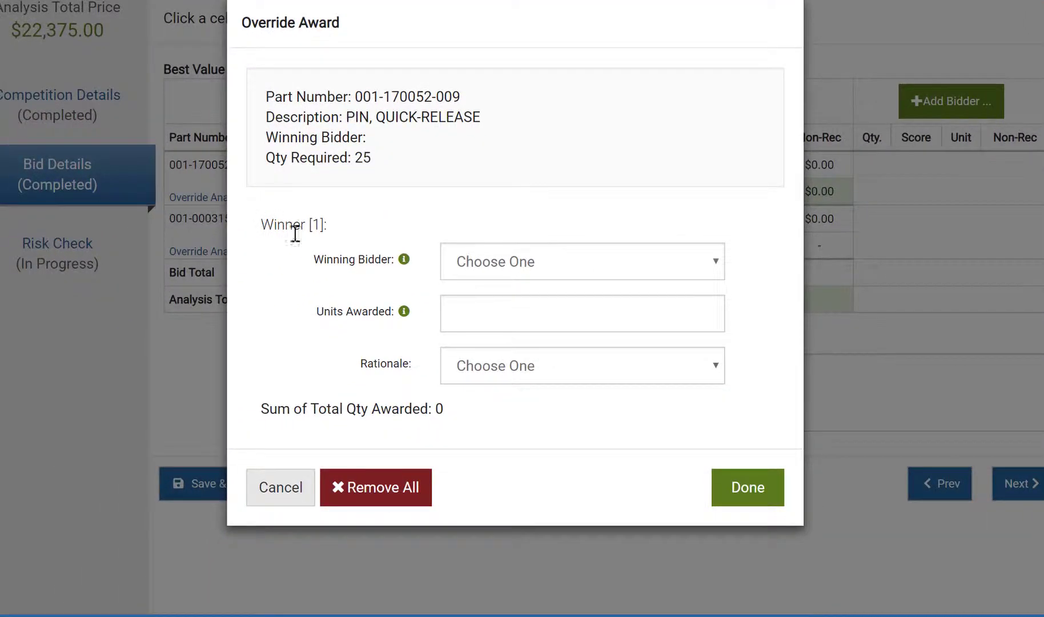
left_click(501, 275)
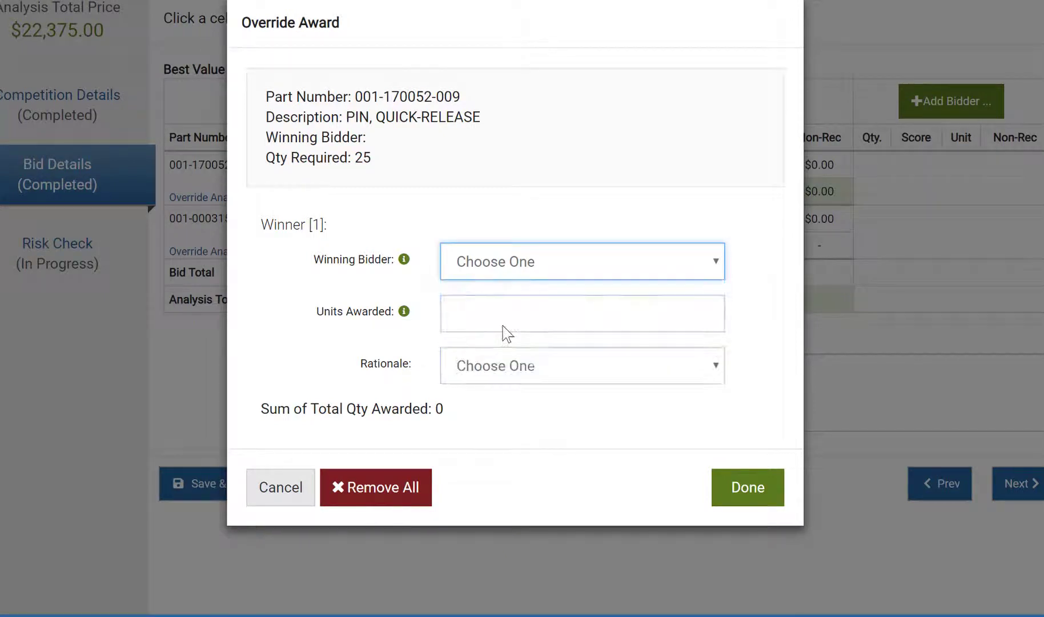
key("Down")
left_click(503, 315)
type("1")
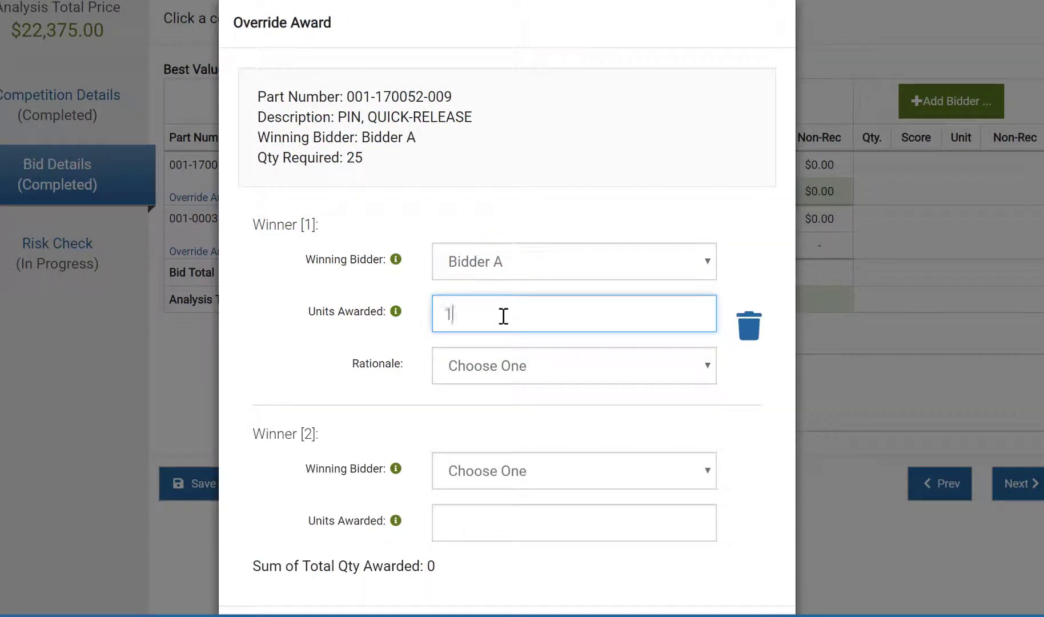
type("0")
left_click(525, 365)
left_click(535, 458)
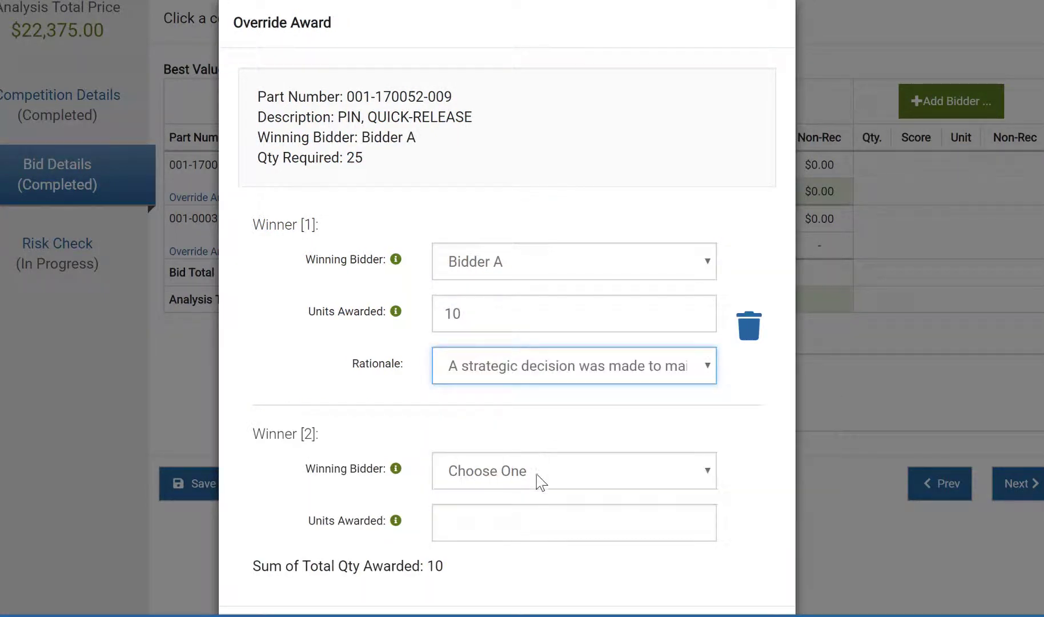
Add Bidder B as the second winner with 15 units awarded and apply the override
left_click(539, 480)
left_click(535, 573)
left_click(524, 526)
type("15")
scroll(729, 591, "down", 4)
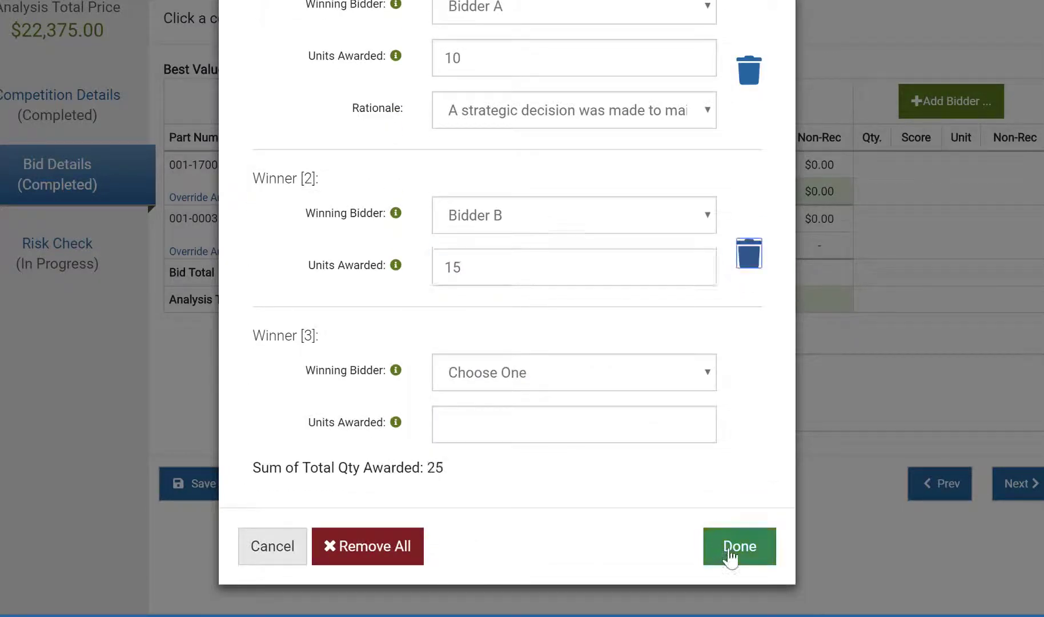
left_click(729, 549)
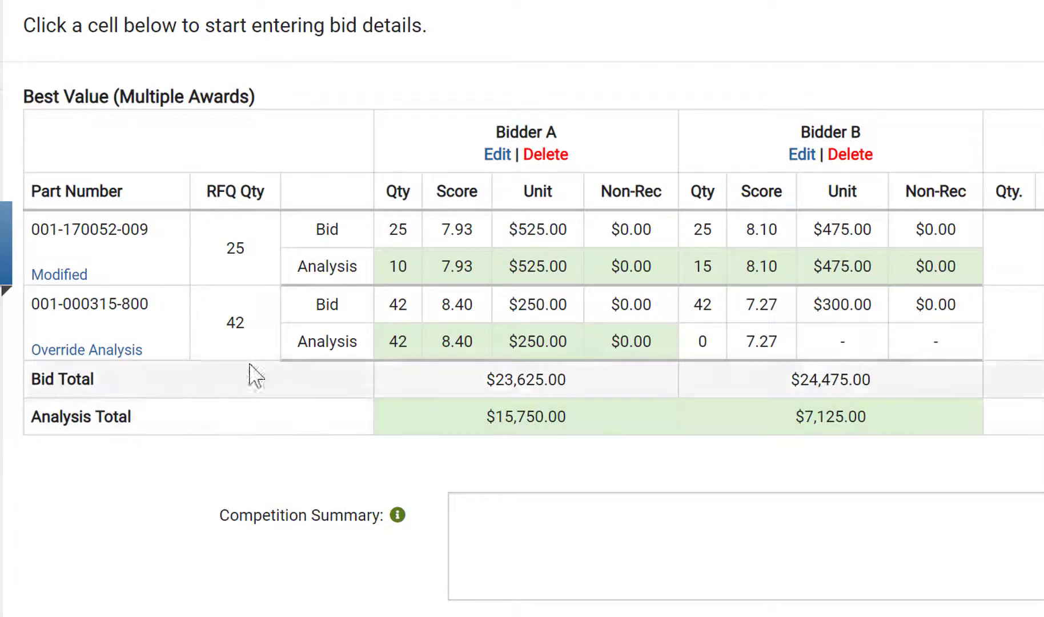
left_click(64, 272)
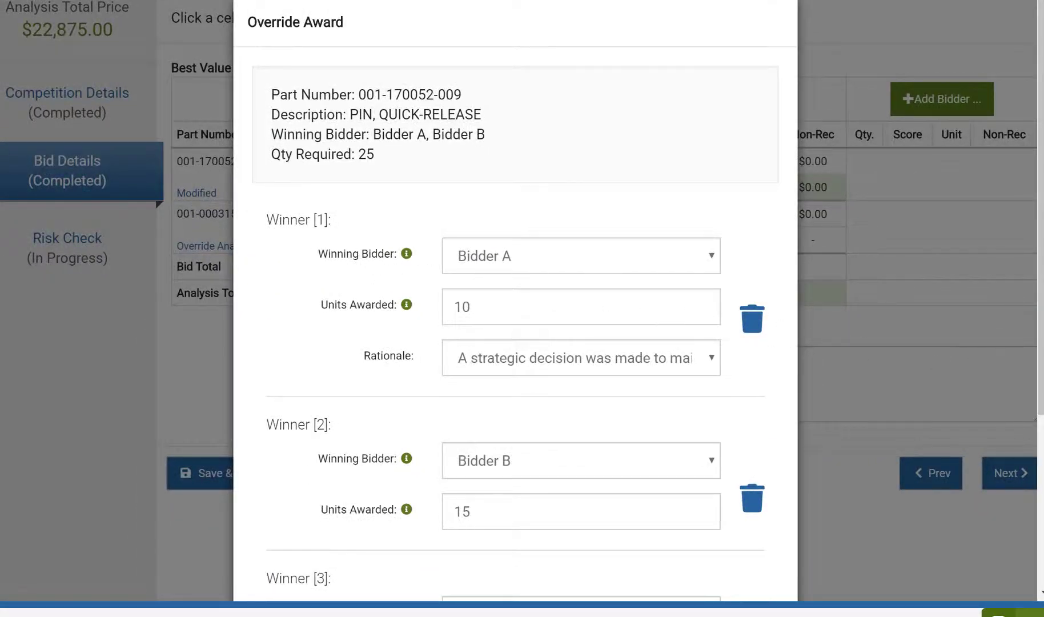
scroll(406, 517, "down", 5)
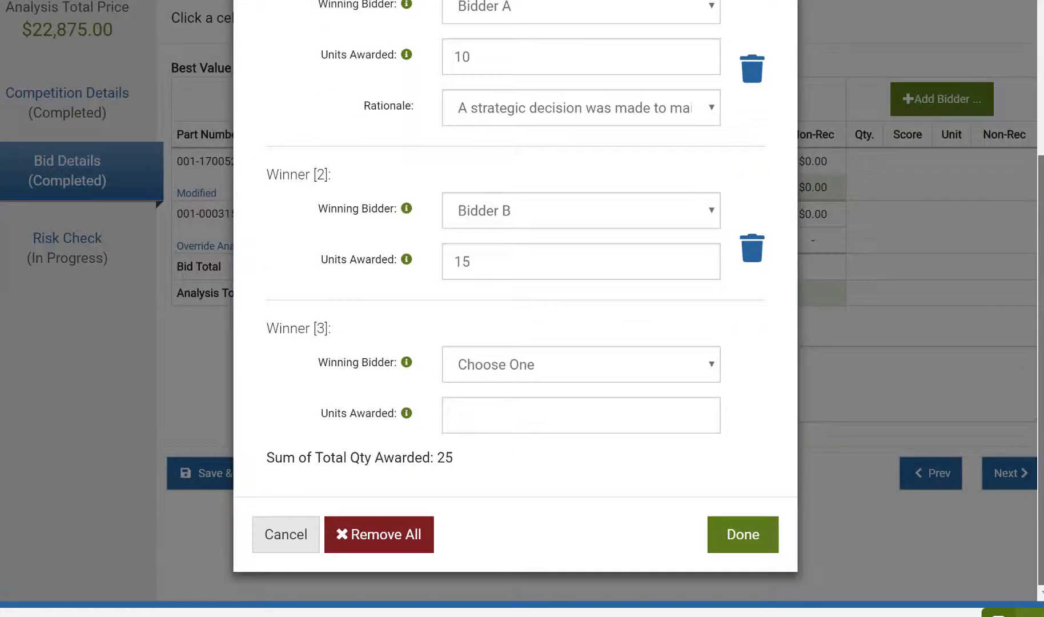
left_click(366, 537)
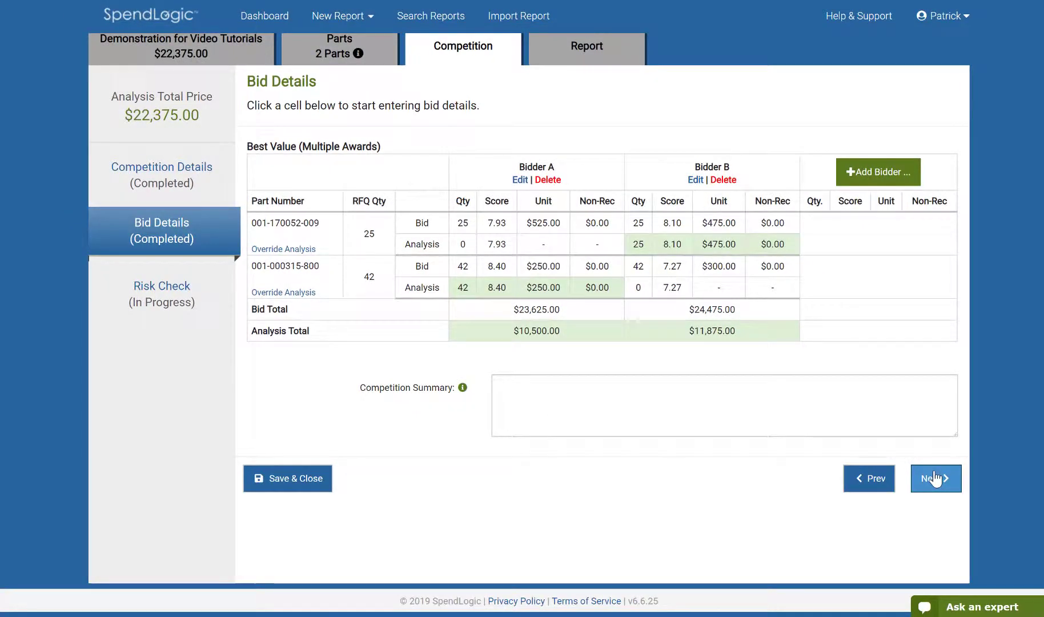
Proceed from the bid details through the risk check to the report's Finalize & Download page
left_click(934, 479)
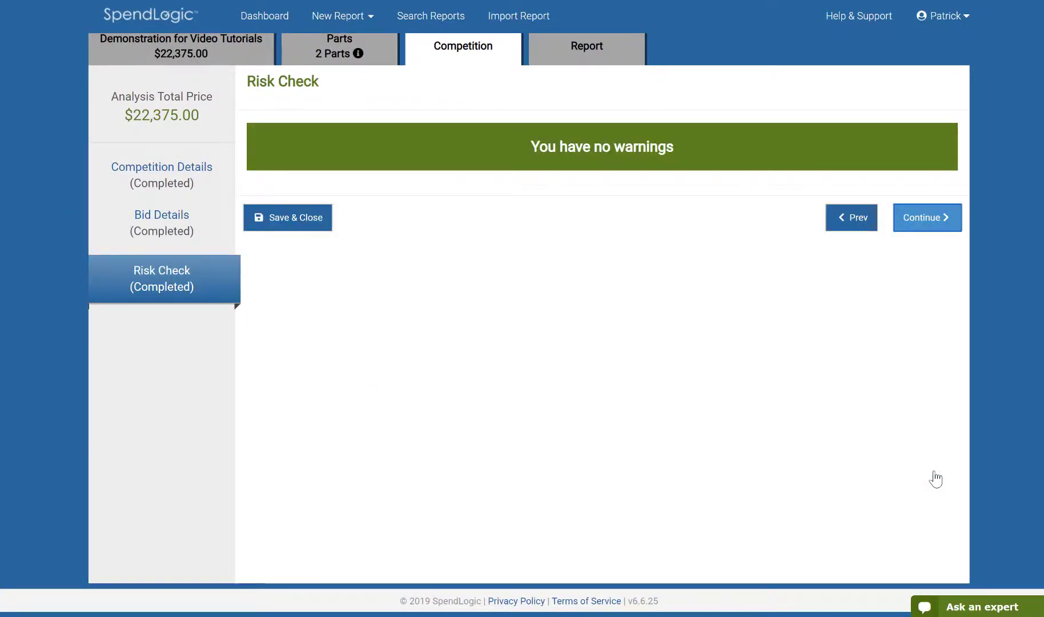
left_click(922, 218)
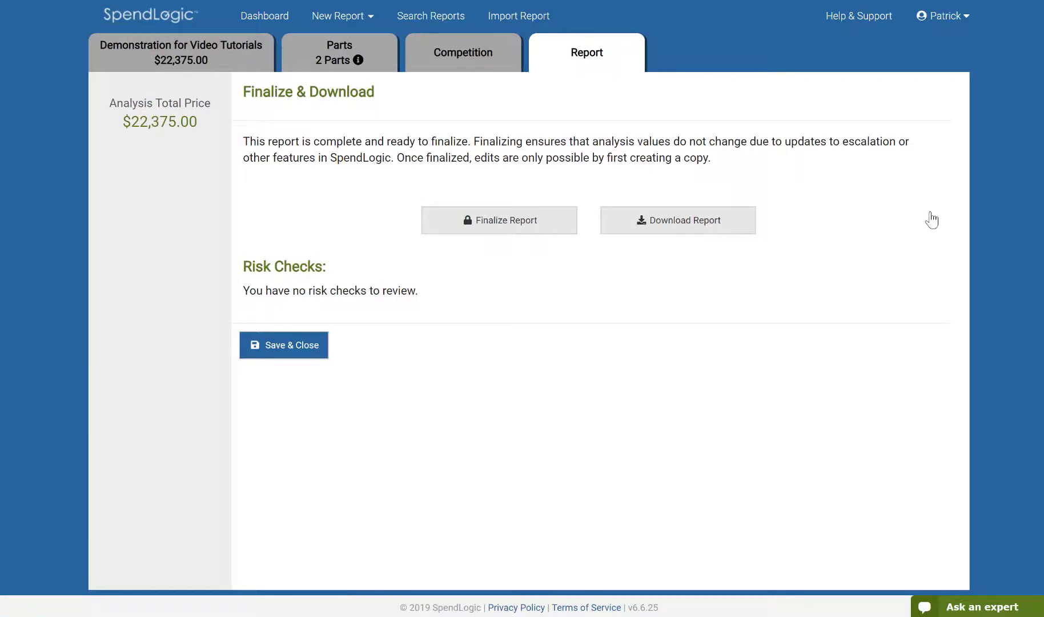